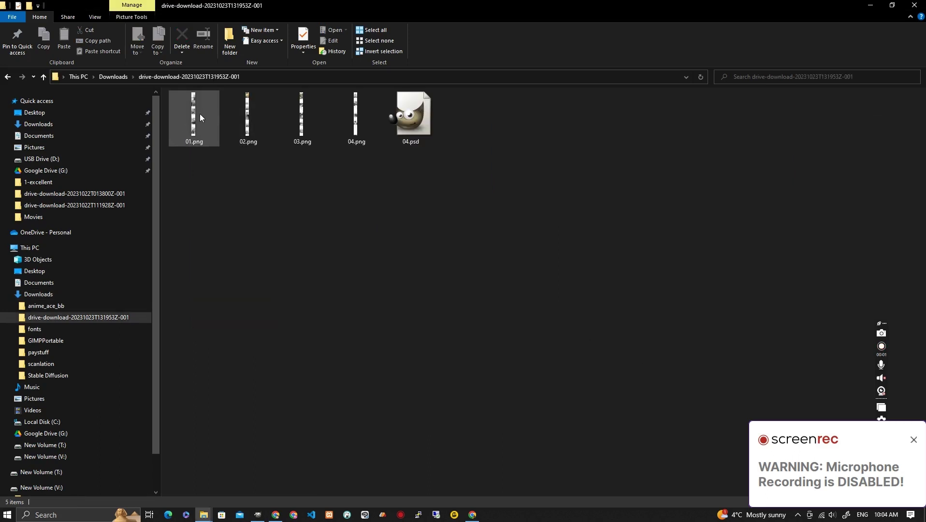
Select 01.png through 04.png in the drive-download folder and drag them toward GIMP.
left_click_drag(199, 113, 379, 338)
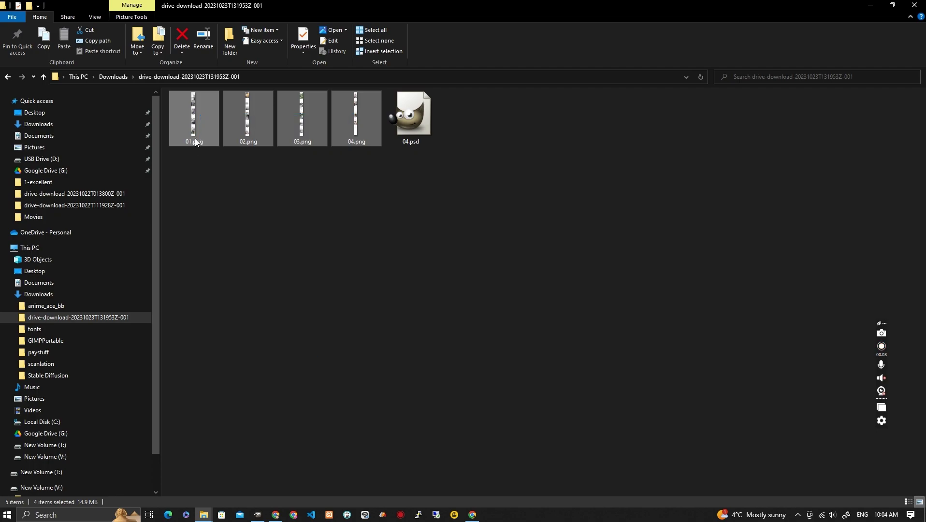
left_click_drag(195, 139, 400, 259)
Zoom in on 01.png and rectangle-select the top panel's Korean sound-effect text to copy it.
key("alt+Tab")
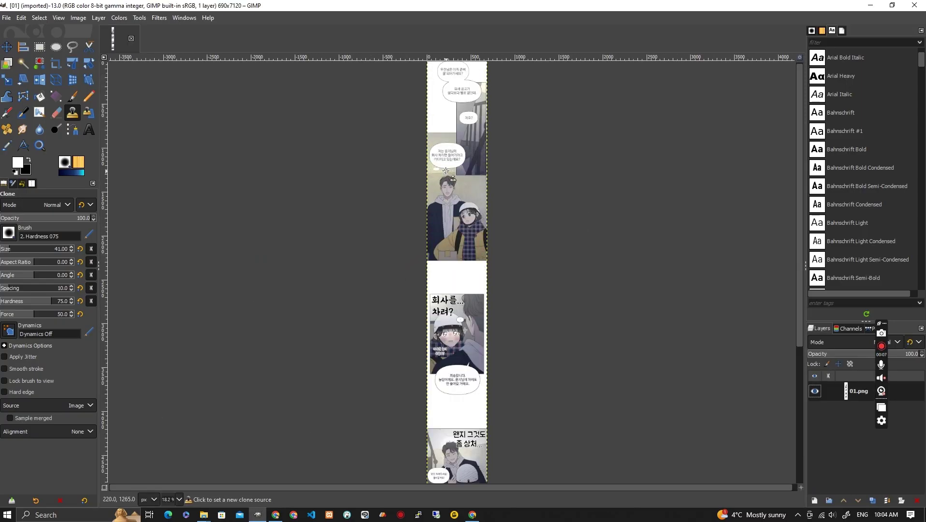
scroll(445, 171, "up", 4)
scroll(452, 203, "up", 4)
scroll(454, 208, "down", 6)
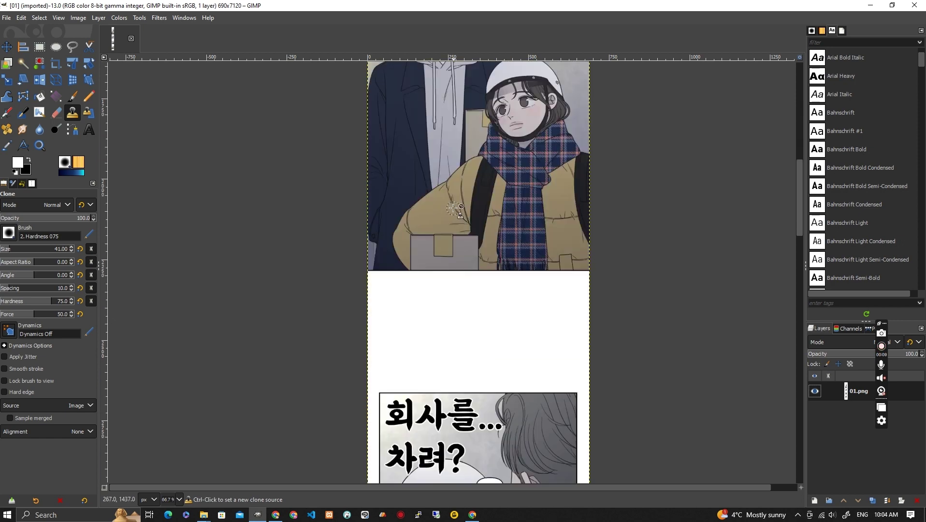
scroll(435, 215, "down", 8)
scroll(379, 147, "up", 3)
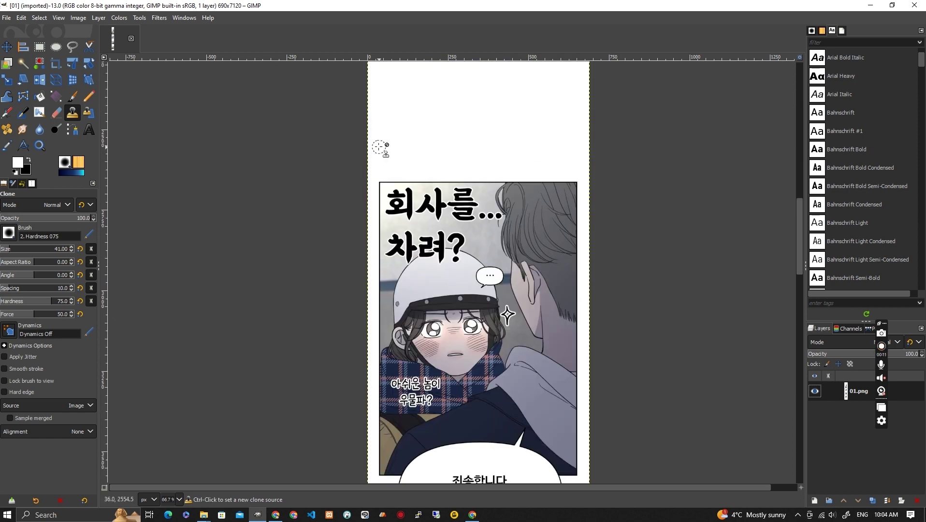
key("r")
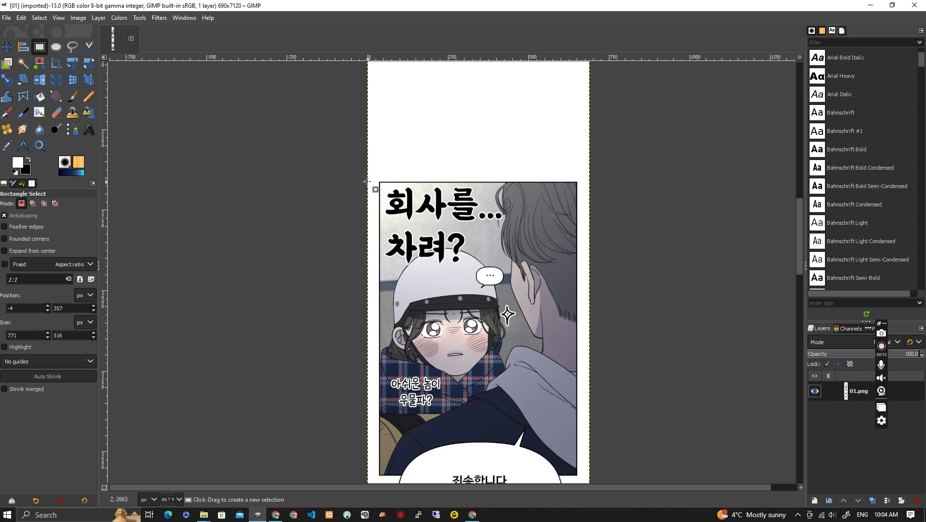
left_click_drag(367, 178, 606, 307)
key("alt+Tab")
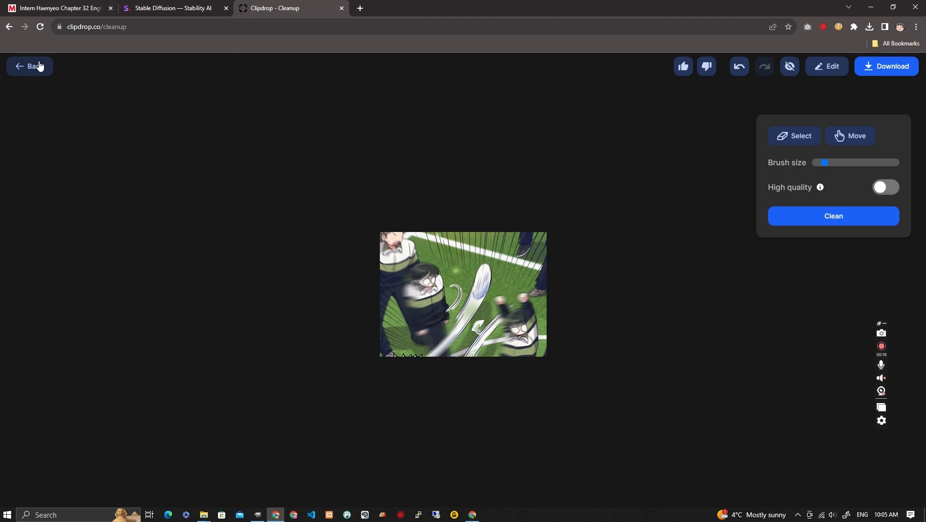
Paste the panel into Clipdrop Cleanup, mask the question mark and Korean text, and clean it.
left_click(40, 66)
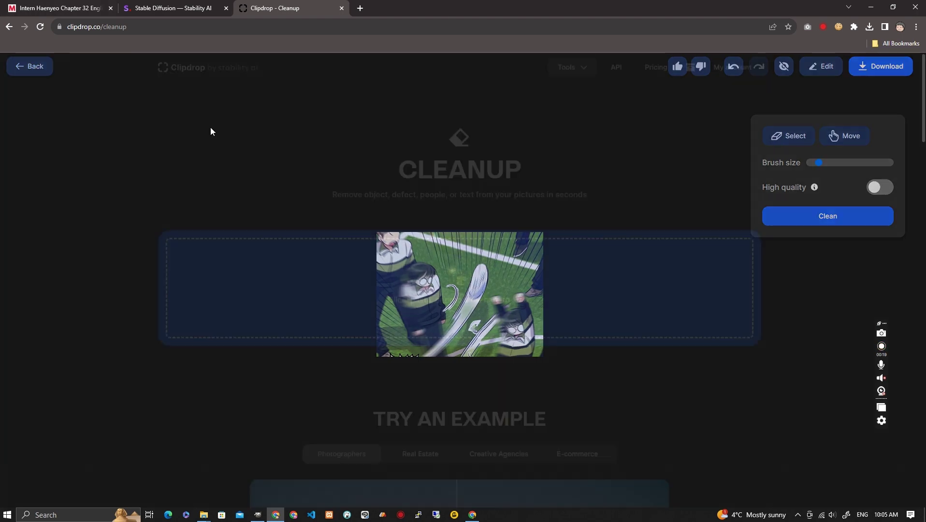
key("ctrl+v")
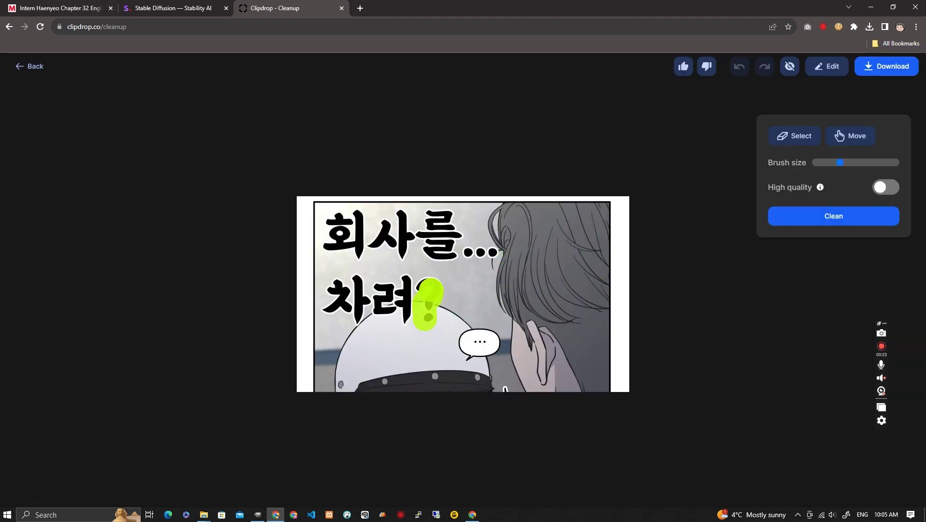
left_click_drag(433, 290, 405, 285)
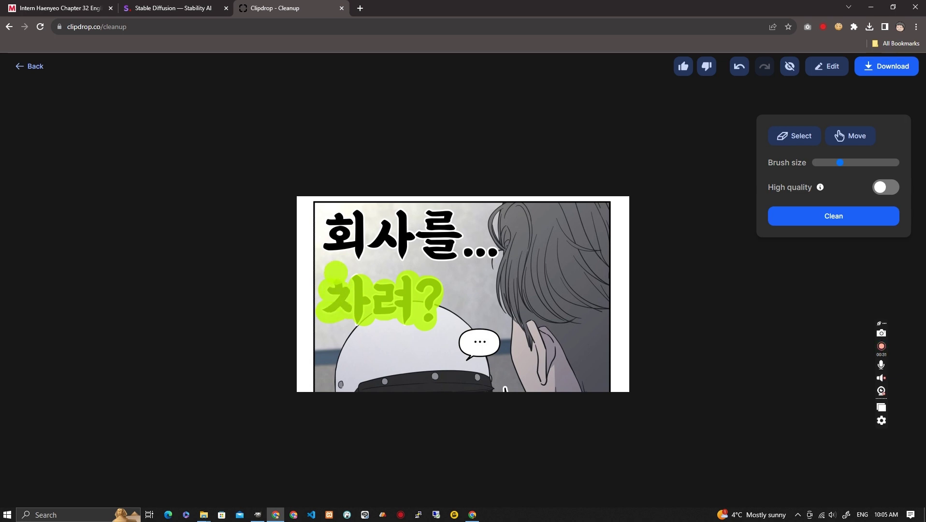
mouse_move(332, 255)
left_mouse_down()
mouse_move(358, 251)
mouse_move(360, 231)
mouse_move(352, 217)
mouse_move(336, 219)
mouse_move(338, 232)
mouse_move(369, 238)
left_mouse_up()
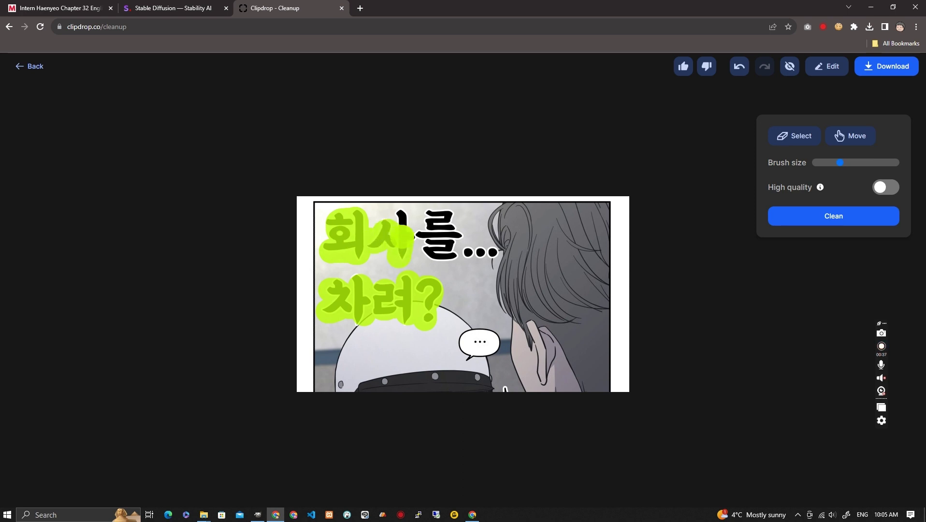
mouse_move(400, 221)
left_mouse_down()
mouse_move(449, 213)
mouse_move(422, 232)
mouse_move(459, 237)
mouse_move(448, 257)
mouse_move(437, 252)
mouse_move(492, 253)
left_mouse_up()
left_click(803, 223)
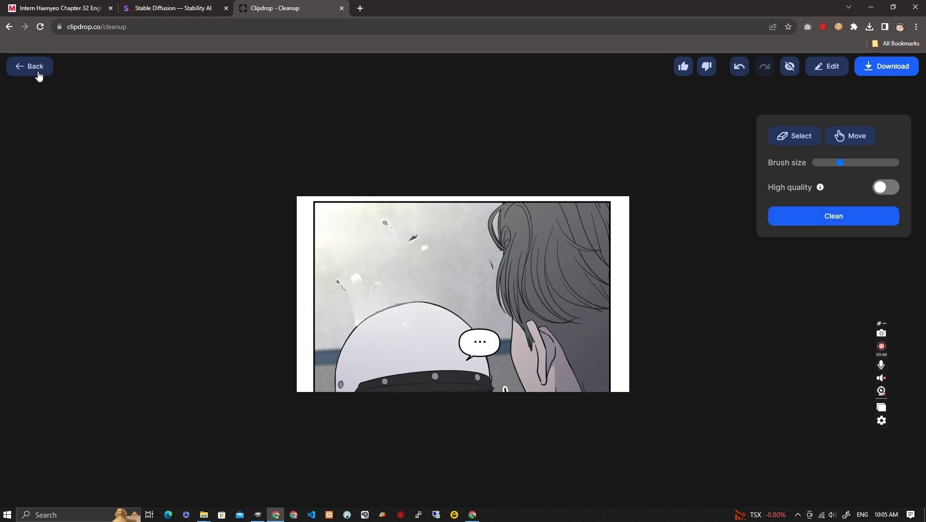
Download the result and drag image_clipdrop-cleanup.png from Downloads into GIMP.
left_click(875, 76)
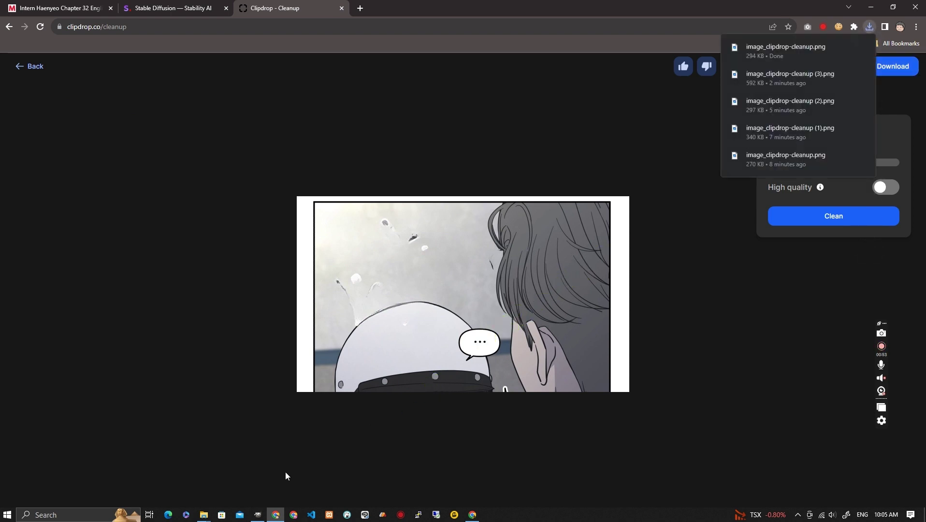
left_click(205, 515)
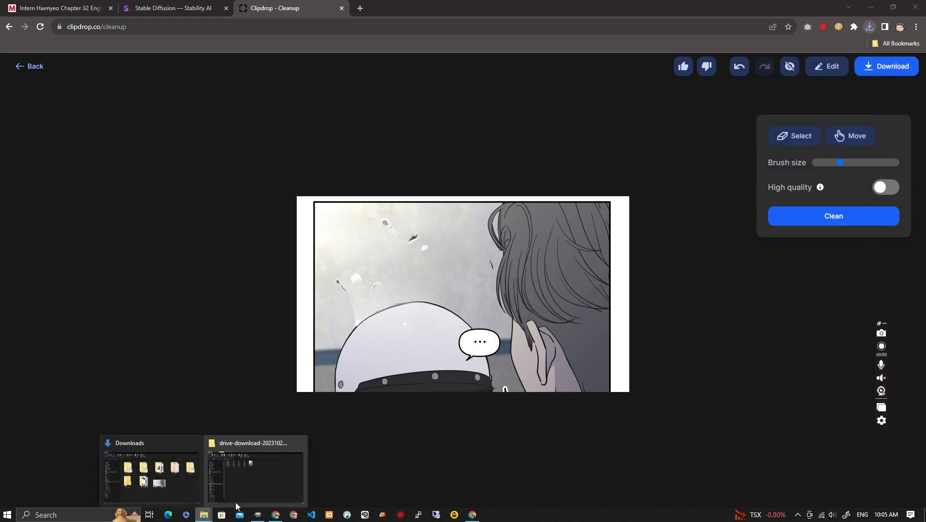
left_click(182, 489)
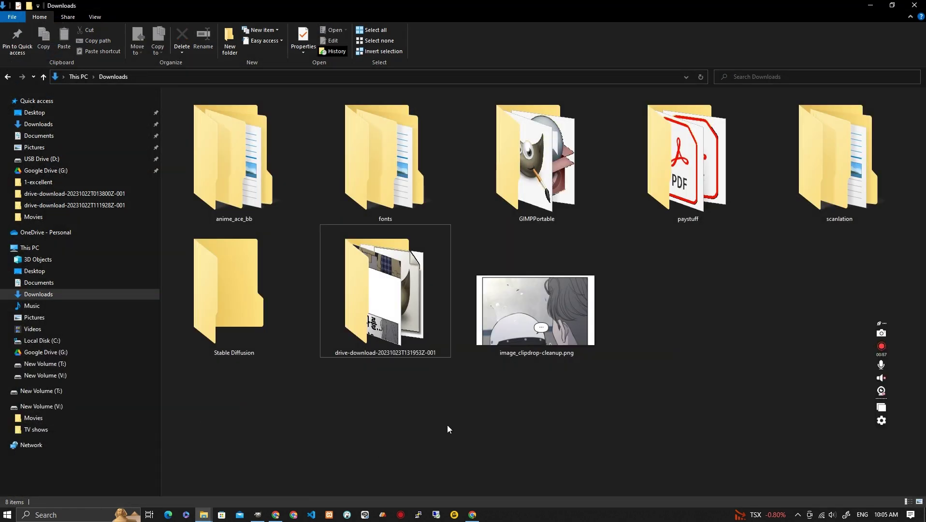
left_click_drag(526, 336, 503, 246)
key("alt+Tab")
key("alt+Tab")
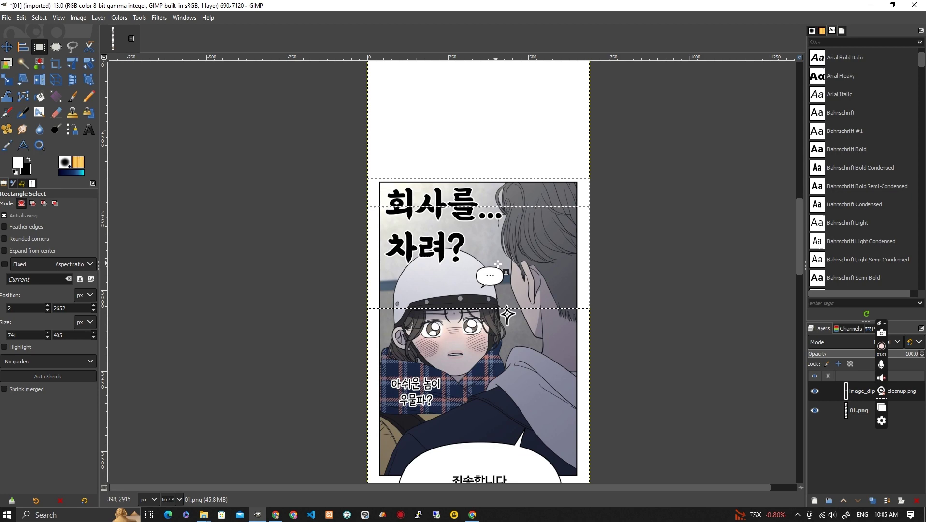
Move the cleaned layer roughly into place over the top panel with the Move tool.
scroll(503, 247, "up", 3)
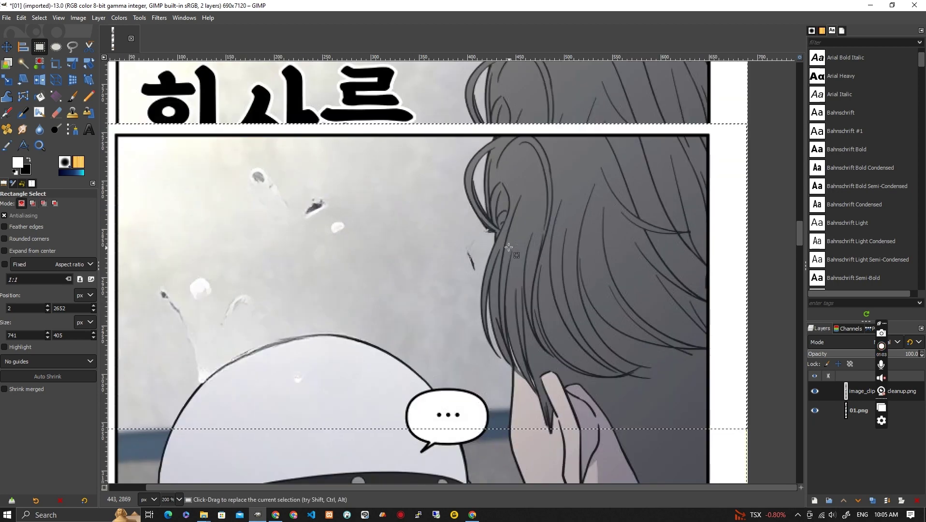
key("m")
scroll(508, 247, "down", 3)
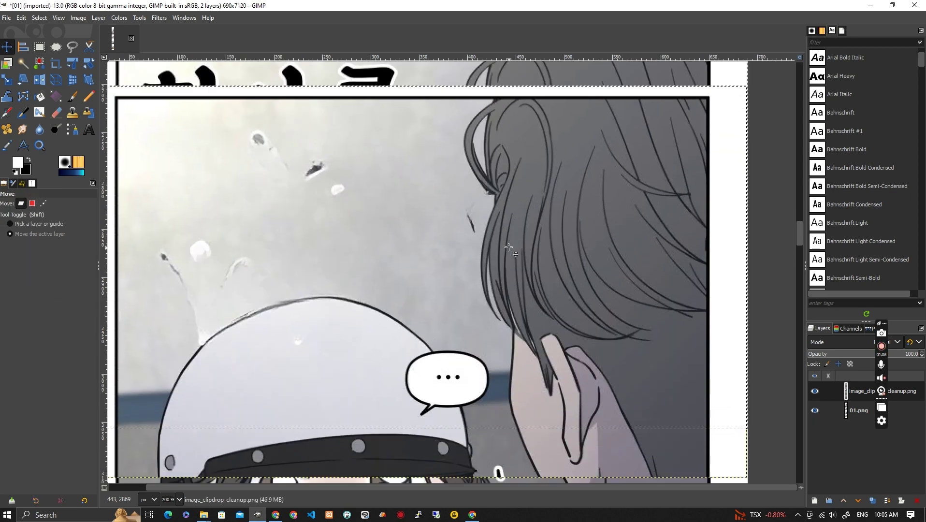
scroll(509, 247, "down", 2)
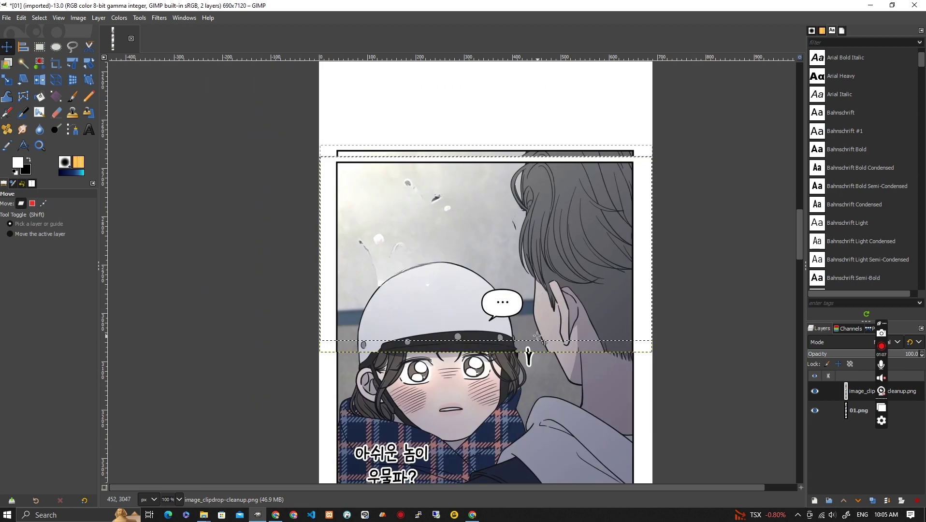
left_click_drag(529, 358, 529, 354)
scroll(561, 357, "up", 2)
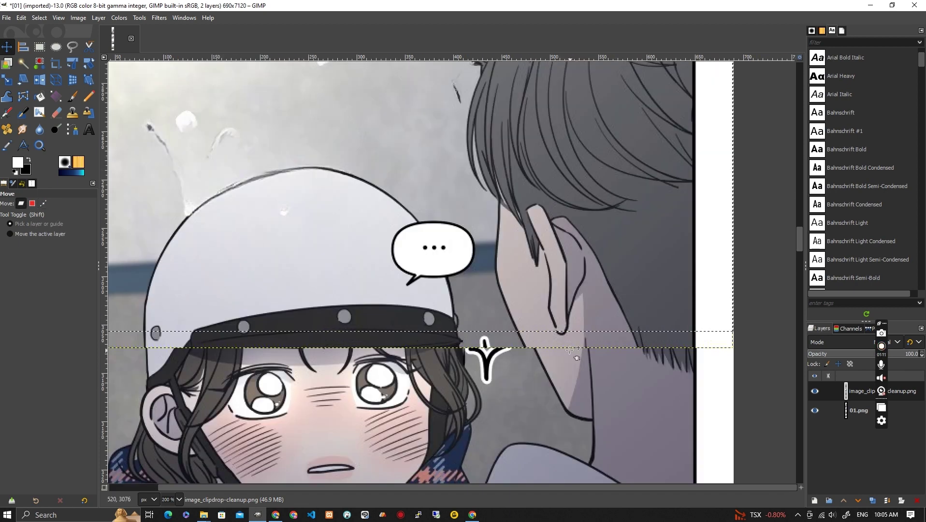
Fine-tune the layer with arrow-key nudges until its lines match the original panel.
key("shift+Up")
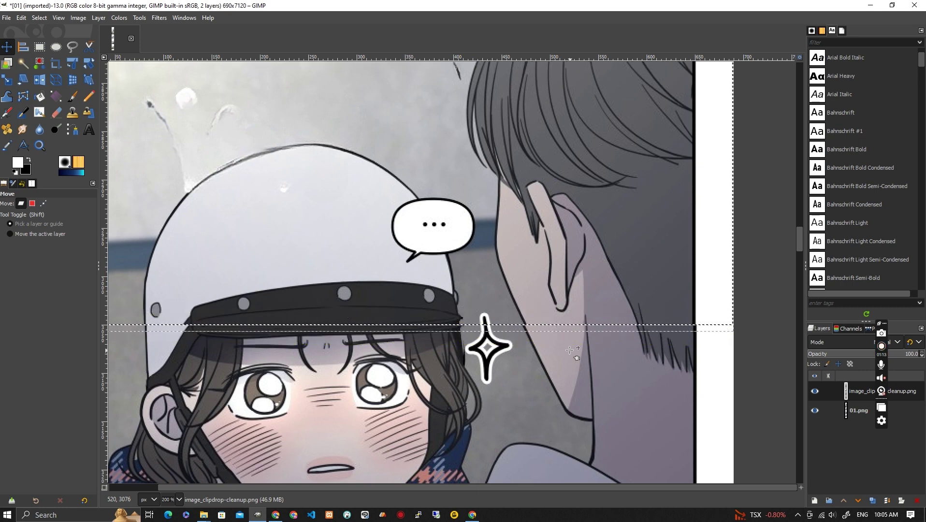
key("Down")
key("Down")
key("Down")
key("Down")
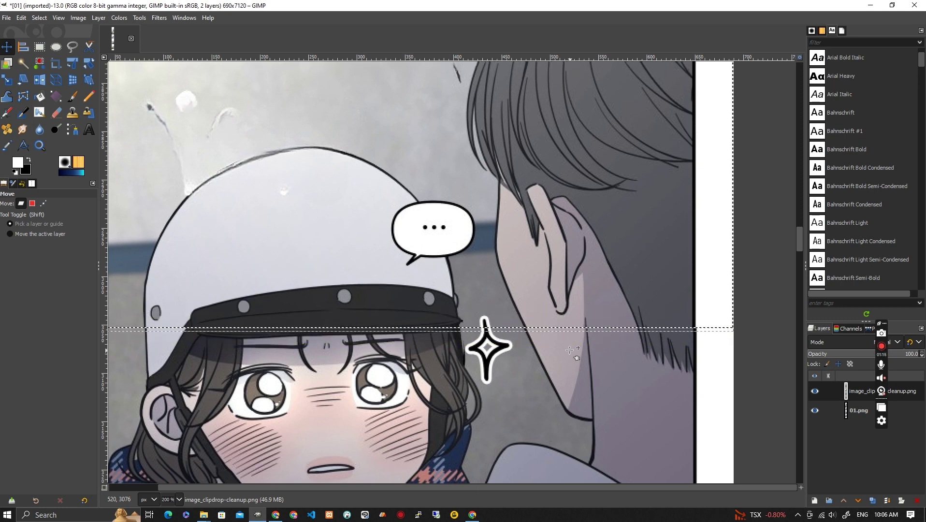
key("Down")
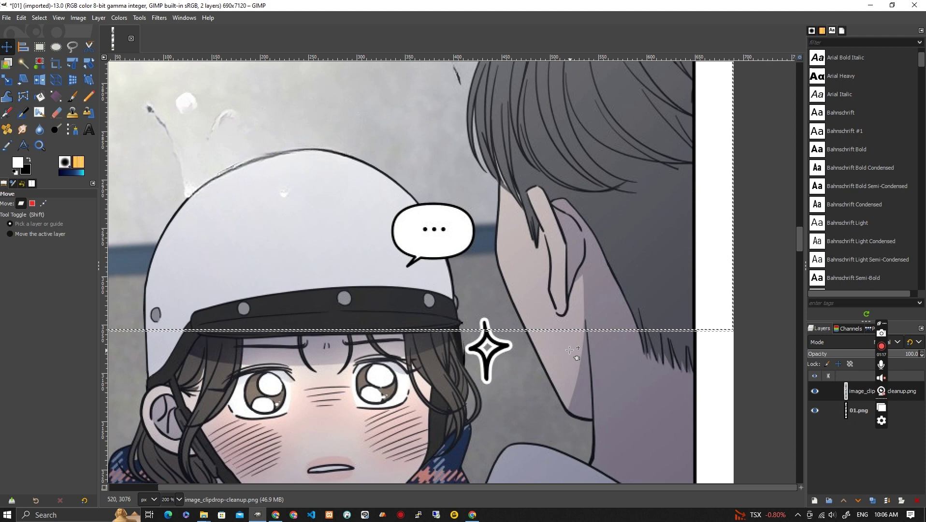
scroll(502, 273, "up", 2, "ctrl")
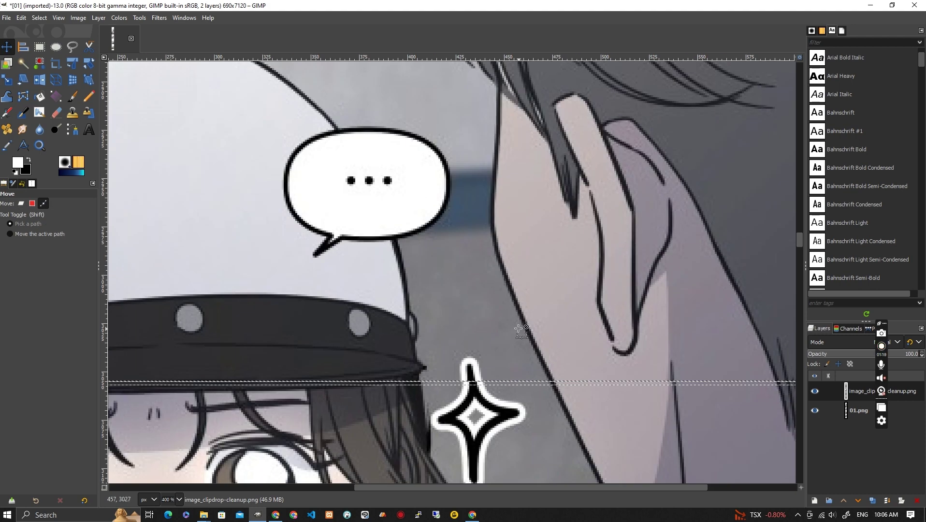
key("Down")
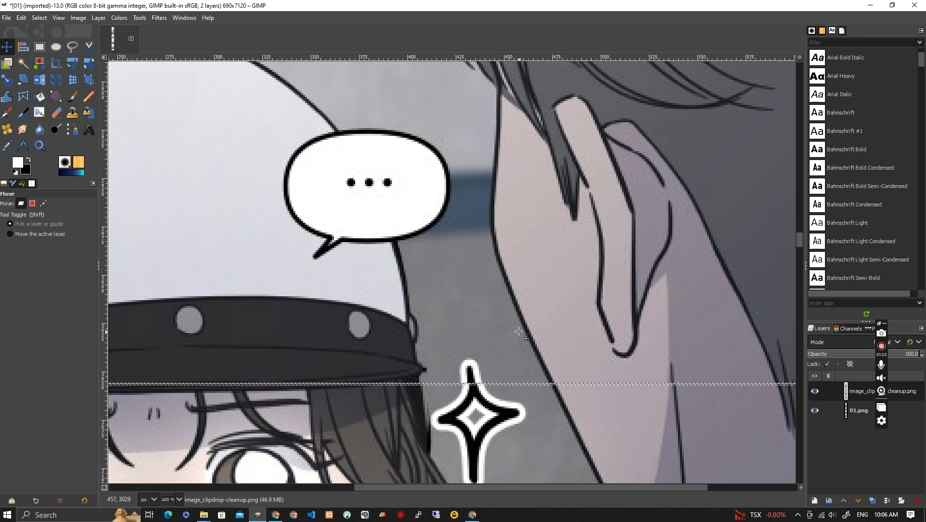
key("Down")
key("Up")
scroll(525, 330, "down", 5)
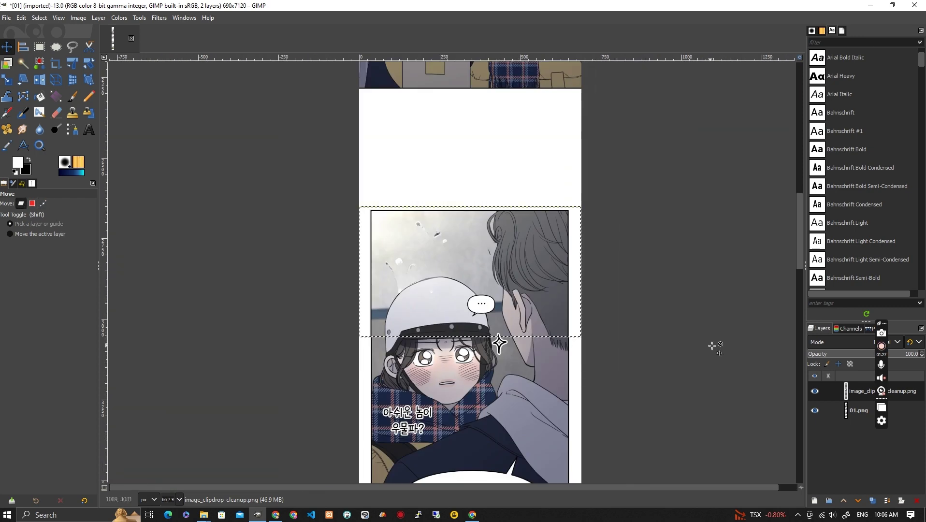
right_click(852, 387)
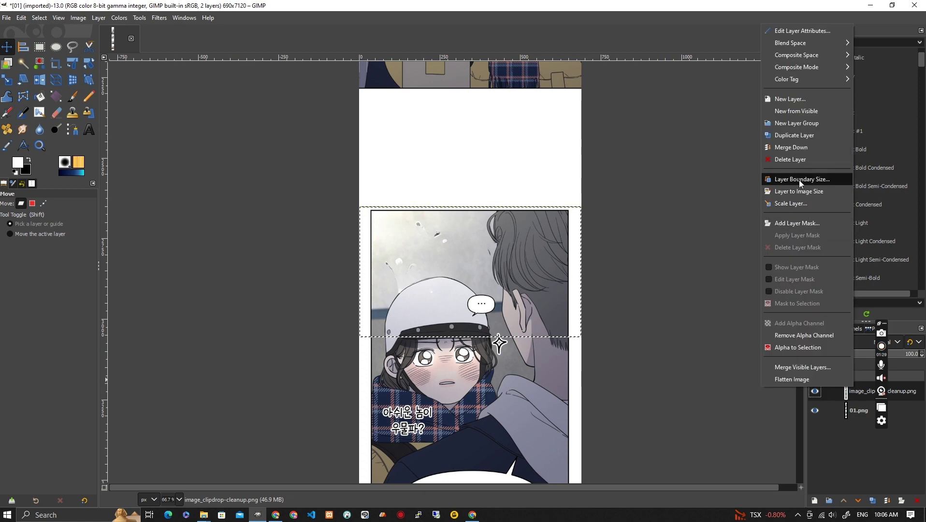
Merge the cleaned layer into 01.png and clone away the sky's white blob and dark spots.
left_click(792, 147)
key("2")
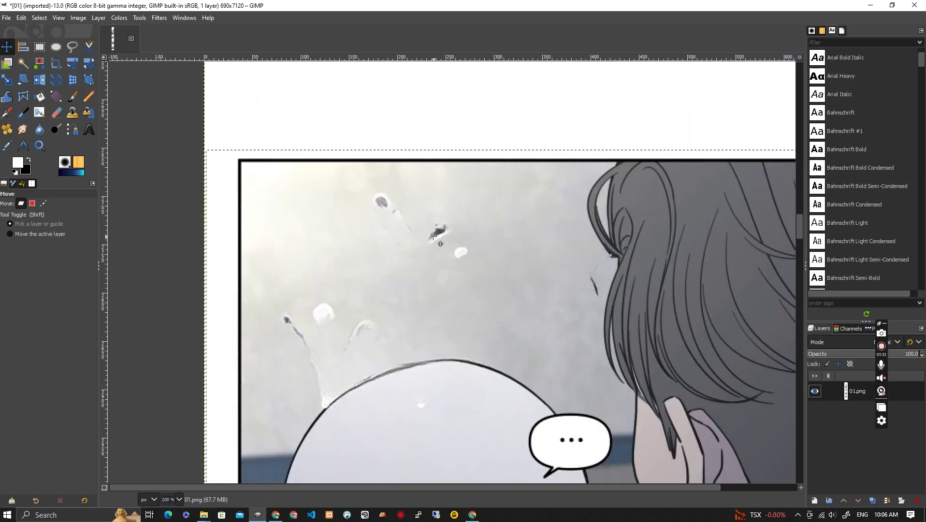
key("c")
left_click(512, 212, "ctrl")
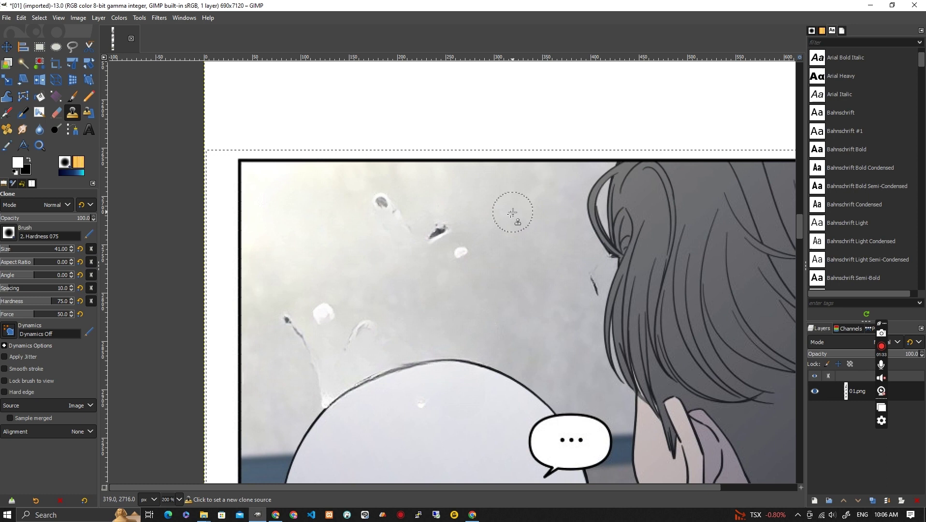
left_click(467, 251)
left_click(437, 234)
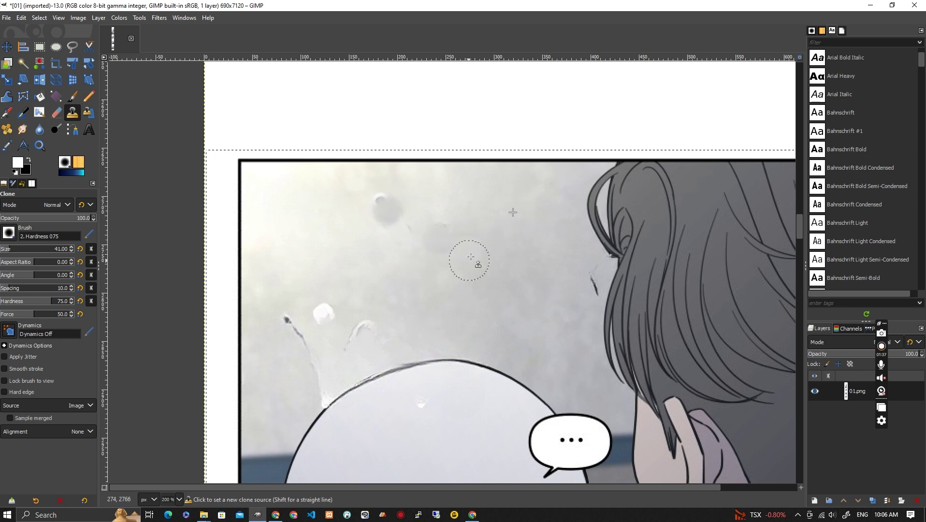
key("bracketright")
key("bracketright")
key("bracketright")
key("bracketright")
key("bracketright")
key("bracketright")
key("bracketright")
key("bracketright")
key("bracketright")
key("bracketright")
key("bracketright")
key("bracketright")
key("bracketright")
key("bracketright")
key("bracketright")
key("bracketright")
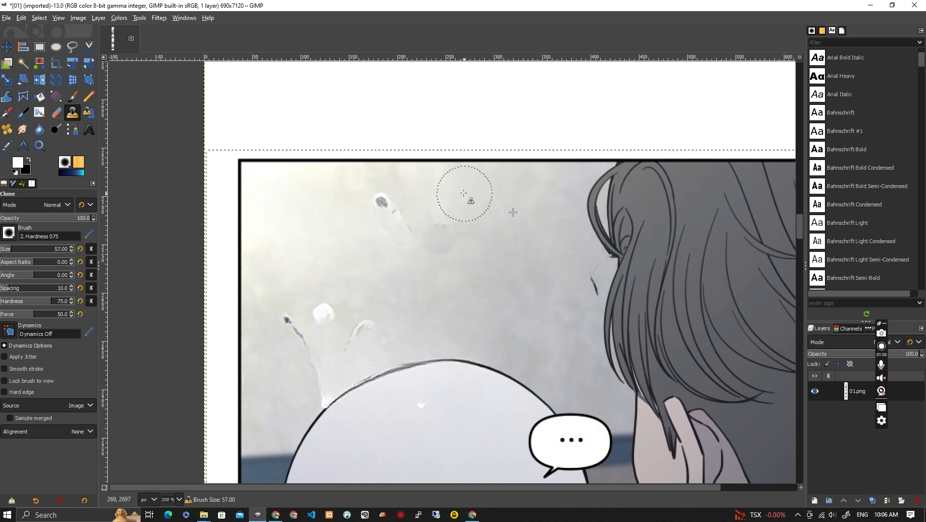
left_click(389, 204)
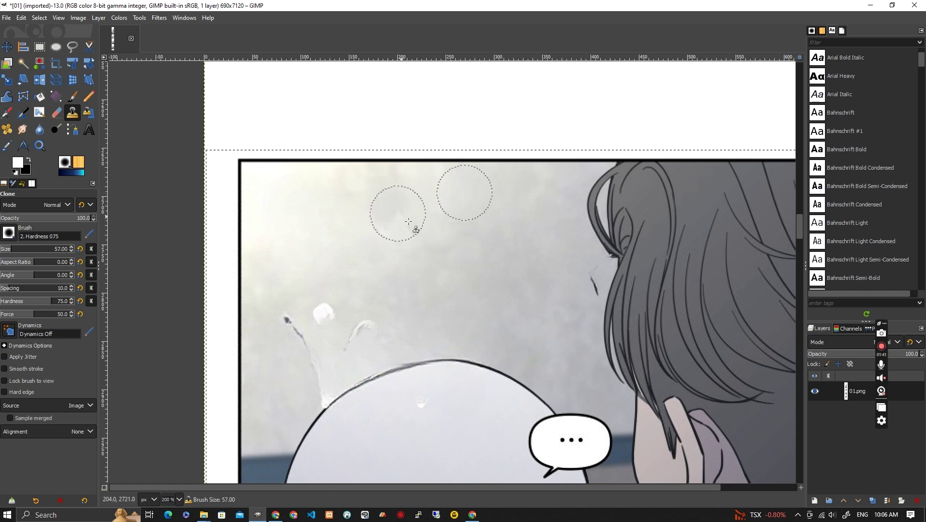
Clone out the white blob and splash strokes above the helmet using fresh sky sources.
left_click(334, 267, "ctrl")
left_click(327, 312)
left_click_drag(350, 333, 359, 325)
left_click(275, 288, "ctrl")
mouse_move(281, 316)
left_mouse_down()
mouse_move(299, 342)
mouse_move(312, 389)
left_mouse_up()
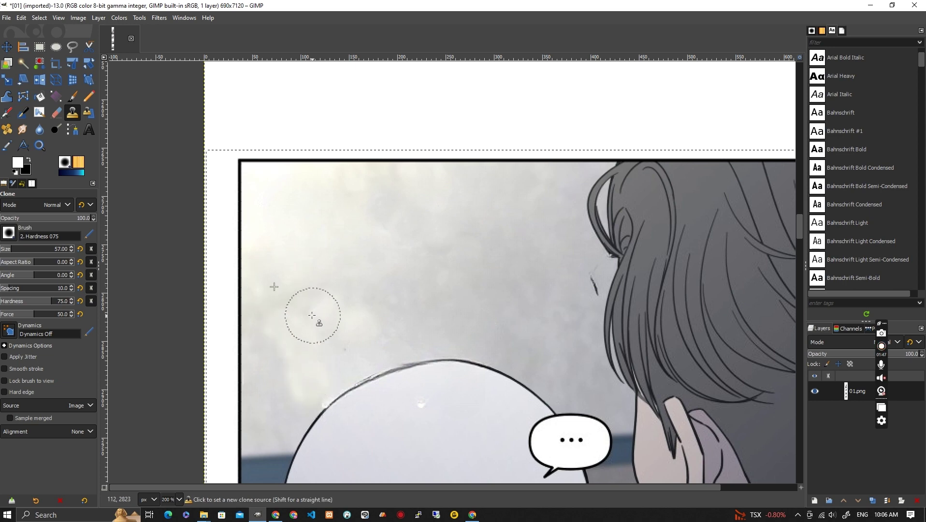
scroll(363, 314, "down", 3)
scroll(388, 345, "up", 3)
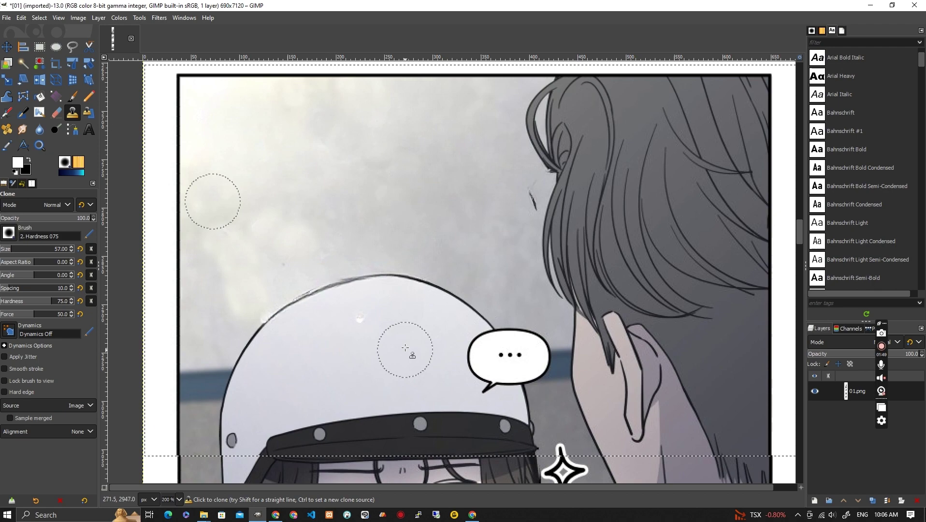
left_click(476, 204, "ctrl")
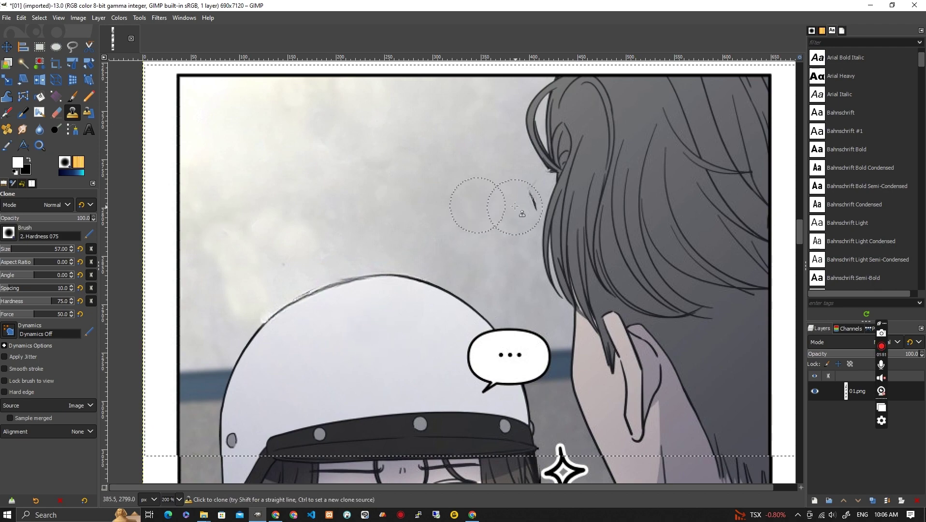
scroll(367, 269, "down", 4)
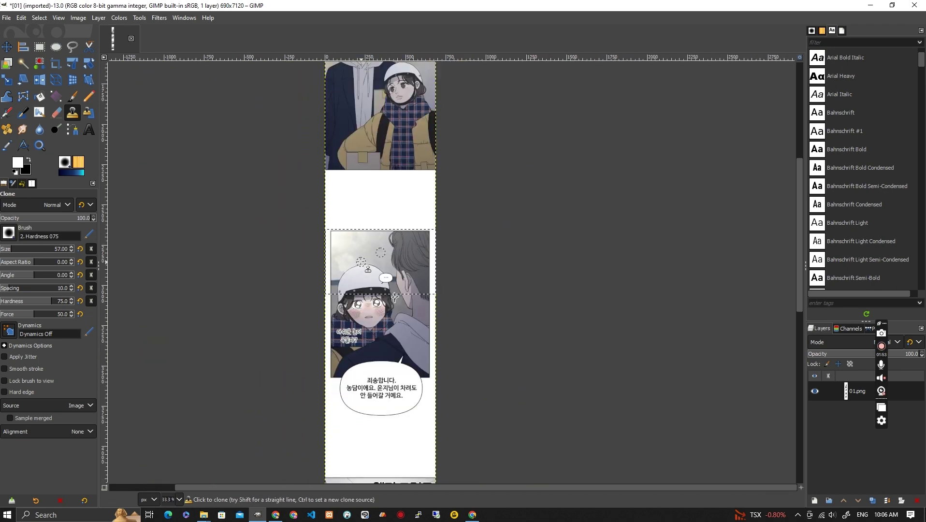
scroll(337, 127, "up", 5)
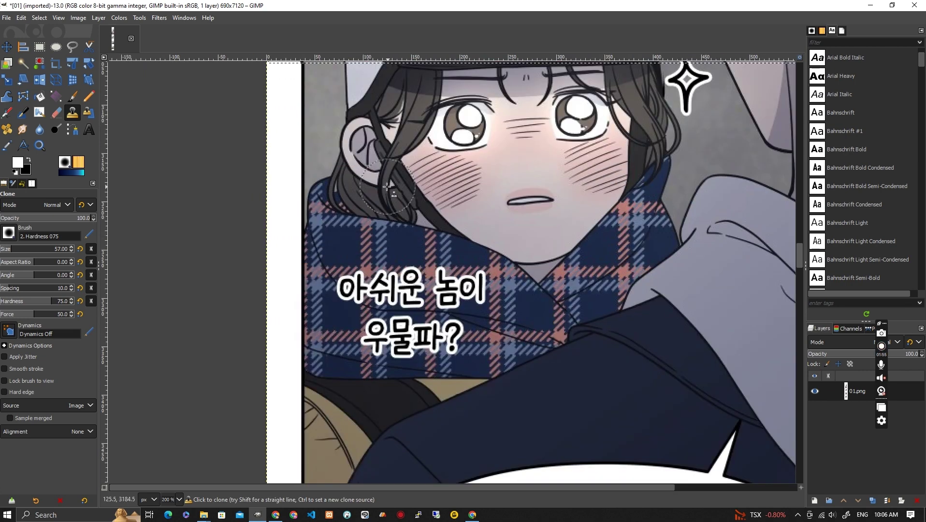
Select a 768-px-wide strip around '아쉬운 놈이 우물파?' and copy it to the clipboard.
key("r")
left_click_drag(257, 261, 616, 401)
left_click_drag(426, 268, 426, 216)
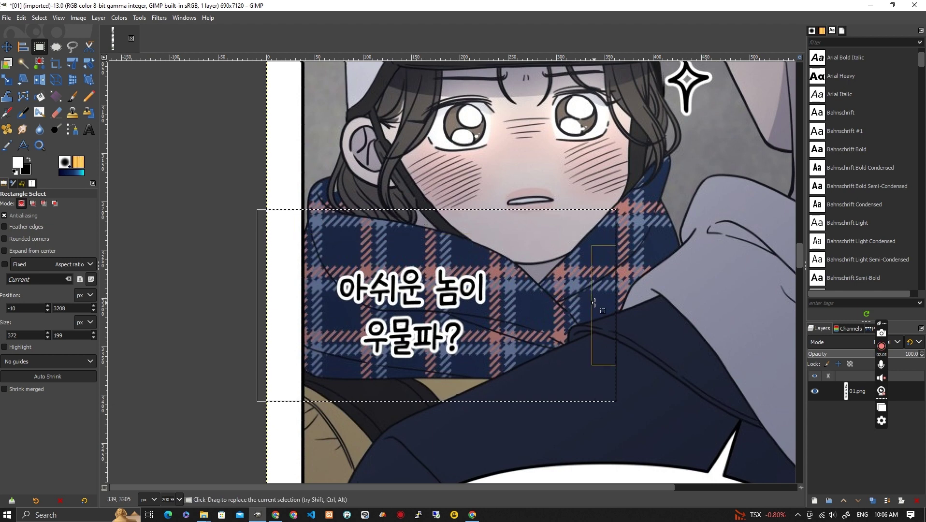
left_click_drag(602, 309, 847, 334)
key("ctrl+c")
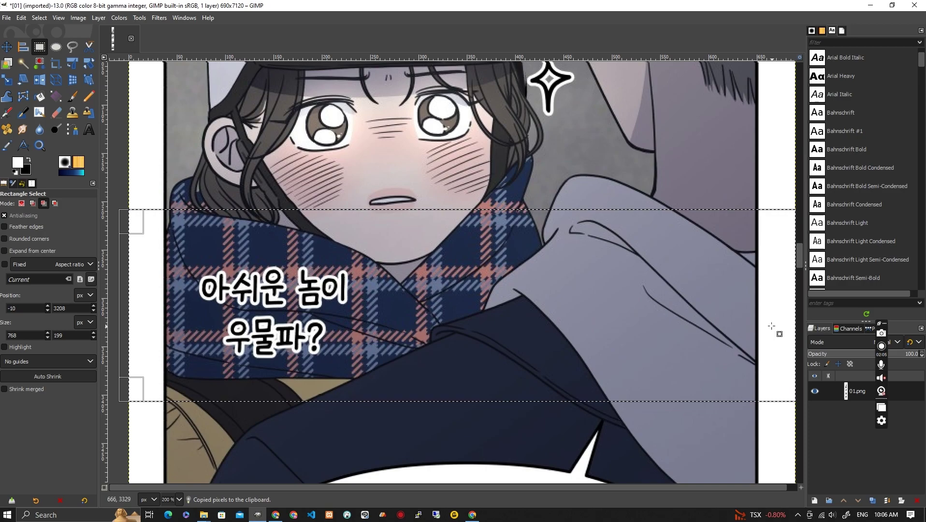
key("alt+Tab")
key("alt+Tab")
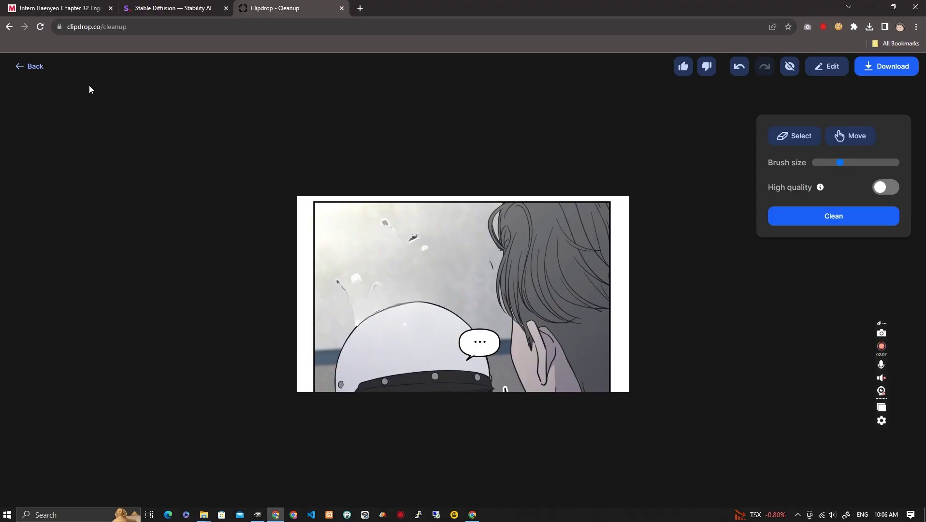
Paste the strip into Cleanup, mask the '아쉬운 놈이 우물파?' text on the scarf, and clean it.
left_click(37, 70)
key("ctrl+v")
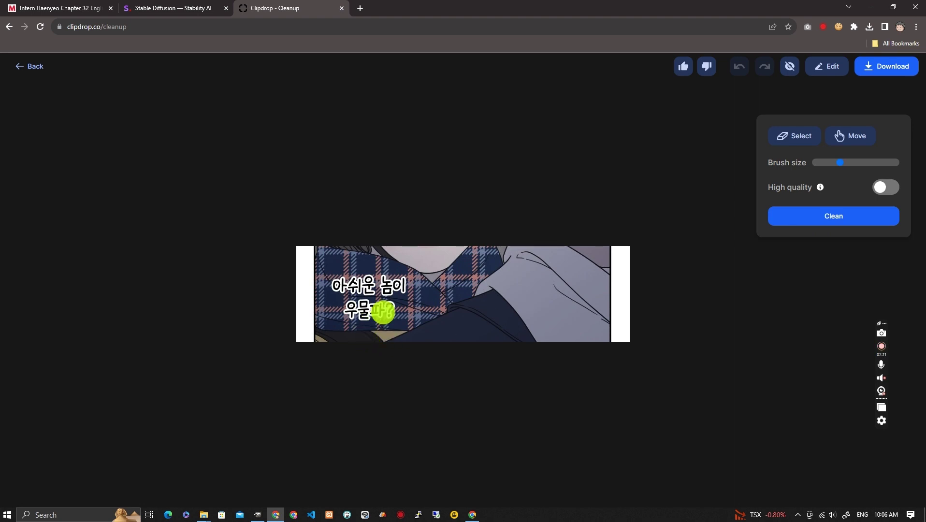
scroll(382, 314, "up", 3)
scroll(384, 318, "down", 3)
scroll(413, 312, "up", 3)
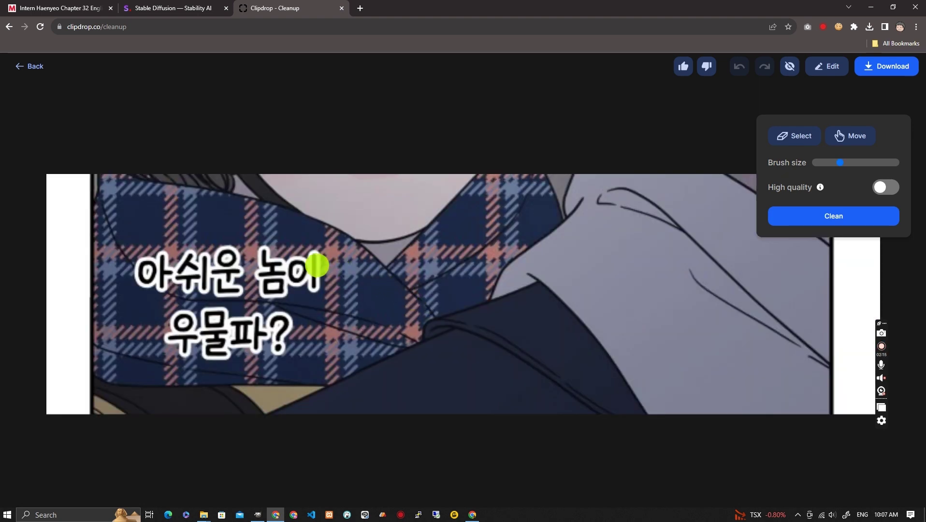
mouse_move(312, 260)
left_mouse_down()
mouse_move(314, 289)
mouse_move(263, 261)
mouse_move(292, 266)
mouse_move(281, 268)
left_mouse_up()
left_click_drag(233, 251, 236, 280)
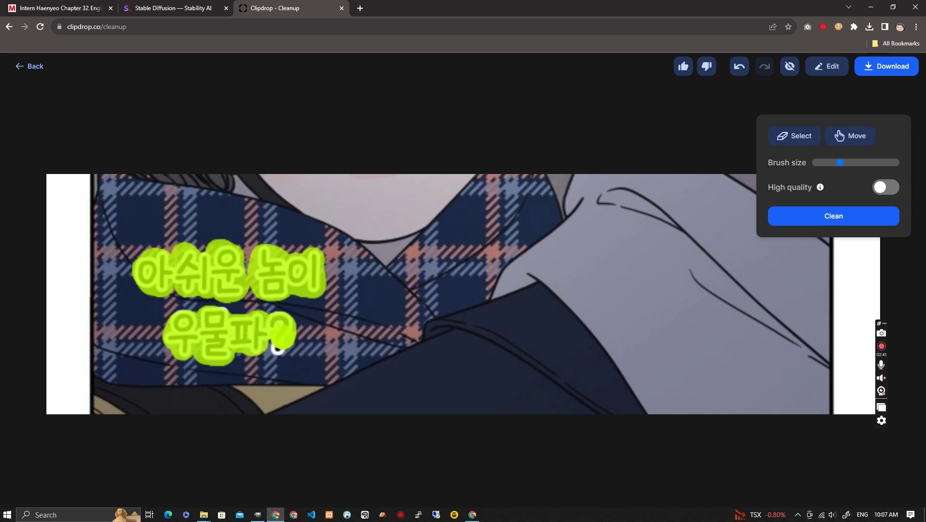
left_click(849, 216)
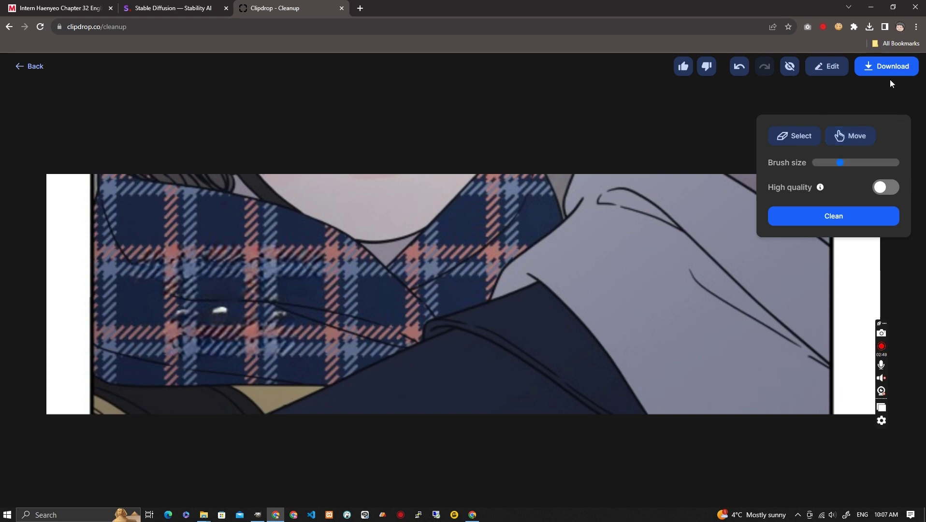
Download the cleaned strip and drag image_clipdrop-cleanup (1).png into GIMP as a layer.
left_click(879, 68)
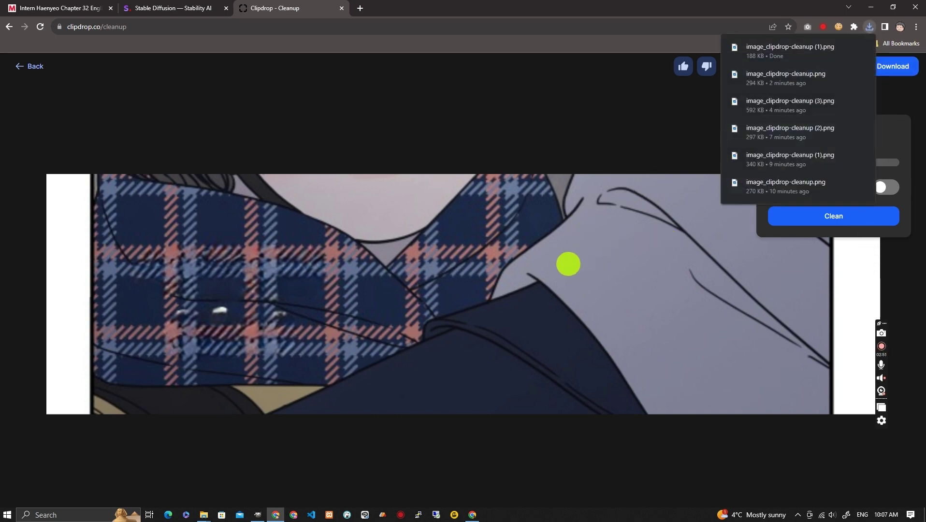
key("alt+Tab")
key("Tab")
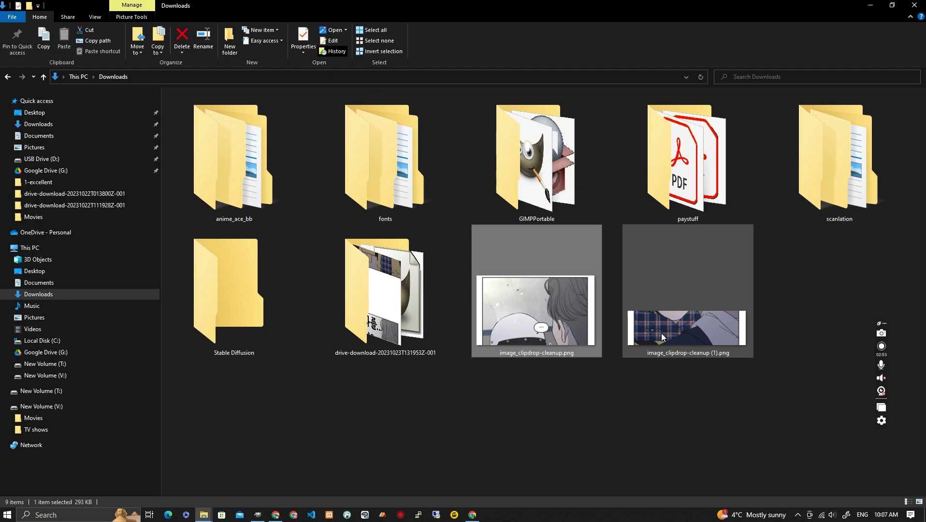
left_click_drag(661, 333, 445, 320)
key("alt+Tab")
key("alt+Tab")
key("Tab")
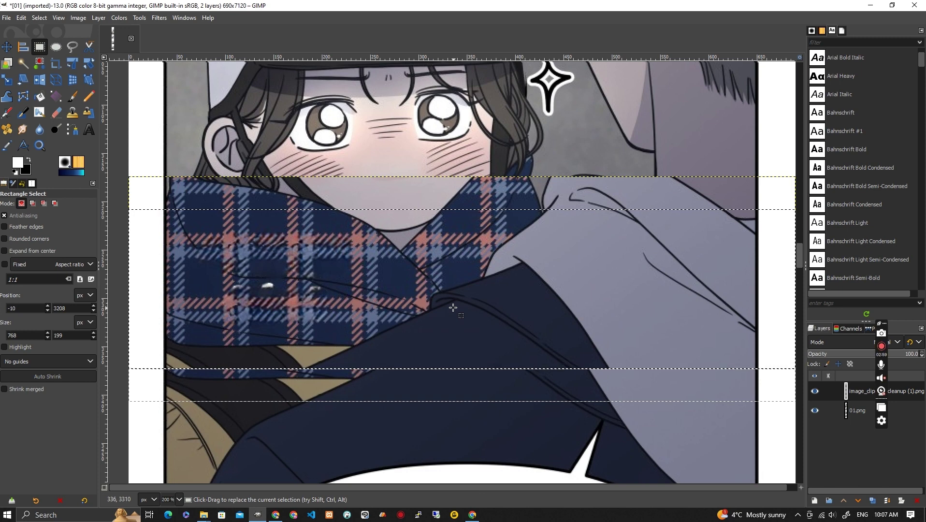
Nudge the new layer down until it lines up over the plaid scarf.
key("m")
key("Down")
key("Down")
key("Down")
key("Down")
key("Down")
key("Down")
key("Down")
key("Down")
key("Down")
key("Down")
key("Down")
key("Down")
key("Down")
key("Down")
key("Down")
key("Down")
key("Down")
key("Down")
key("Down")
key("Down")
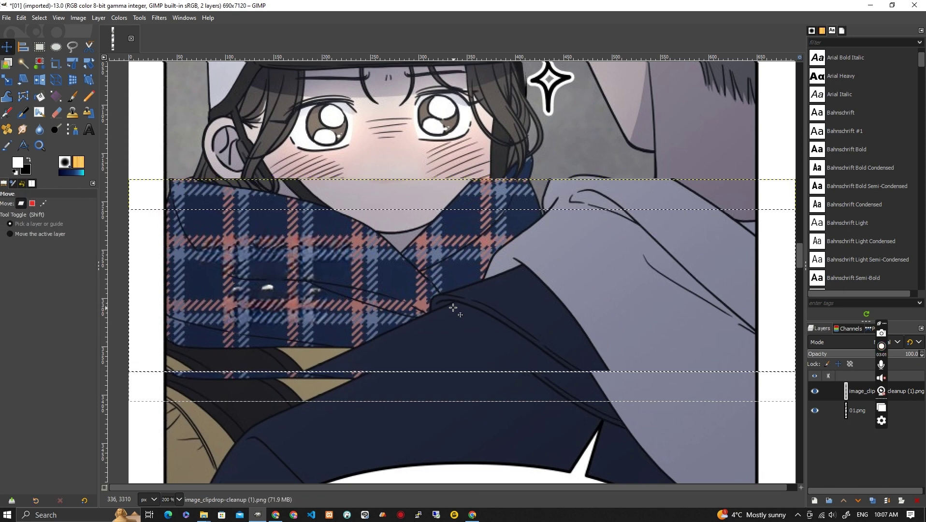
key("Down")
key("Down")
key("Down")
key("Down")
key("Down")
key("Down")
key("Down")
key("Down")
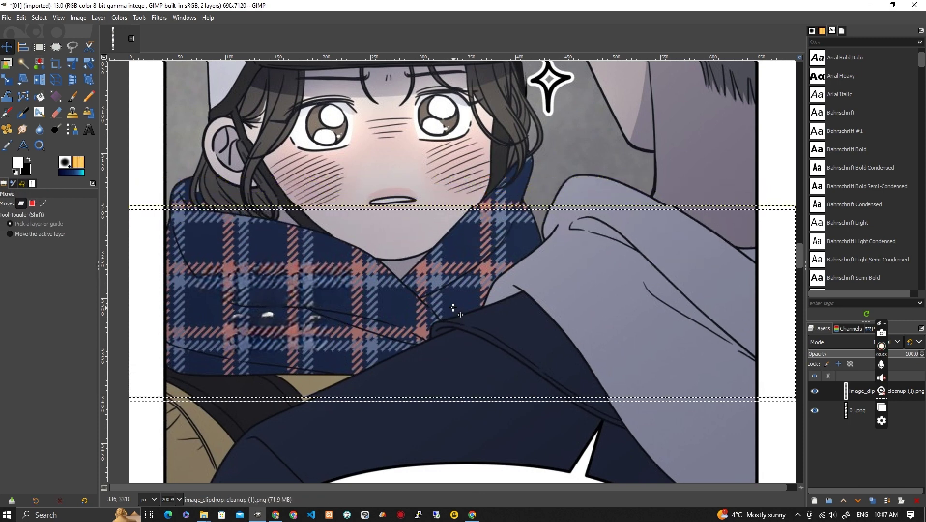
scroll(393, 253, "up", 3)
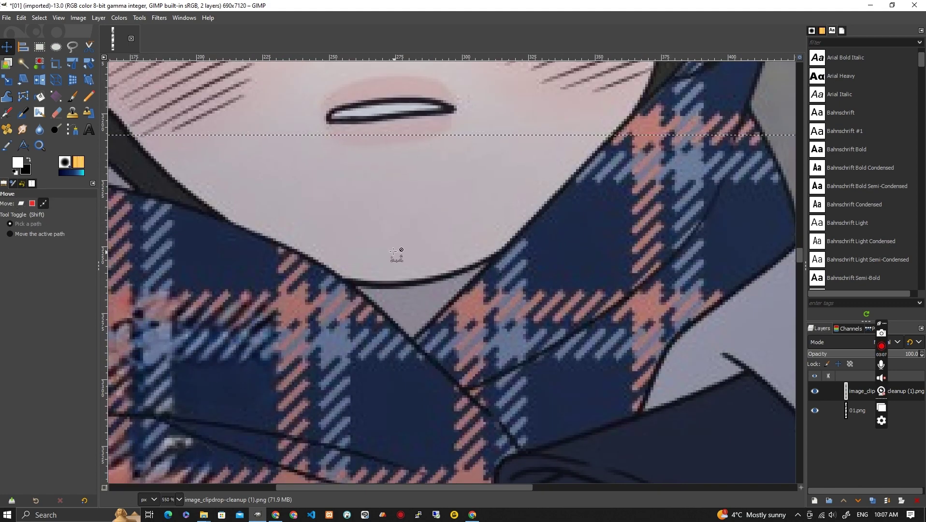
key("shift")
right_click(867, 392)
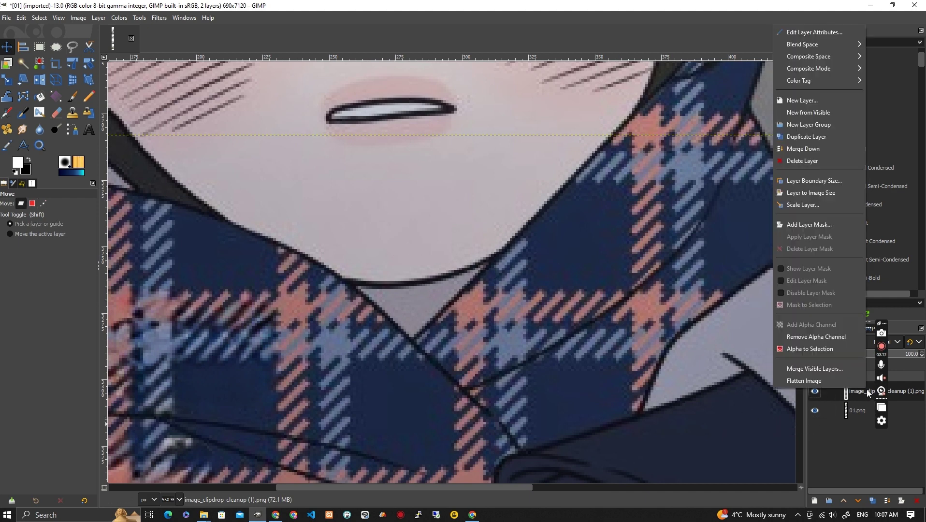
Merge the cleaned strip layer into 01.png and scroll to review it.
left_click(793, 160)
scroll(413, 330, "down", 6)
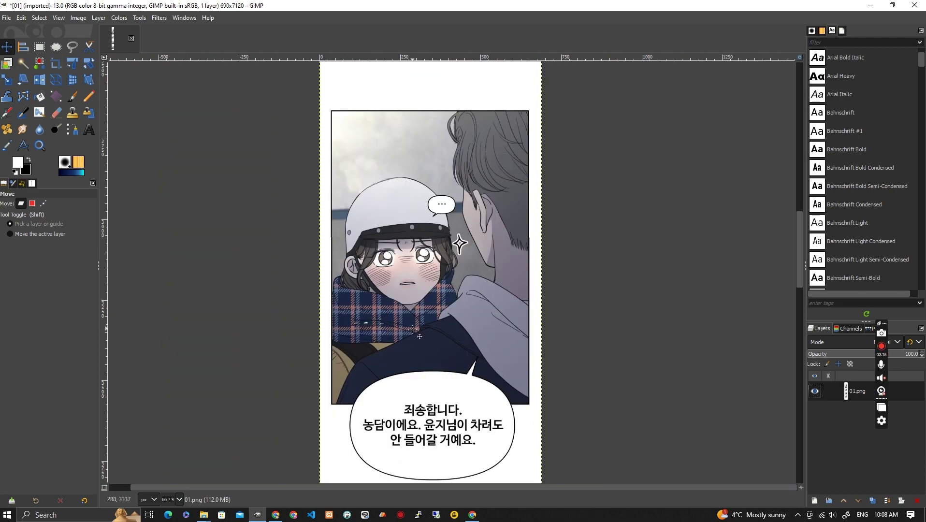
scroll(412, 330, "down", 2)
scroll(387, 331, "up", 4)
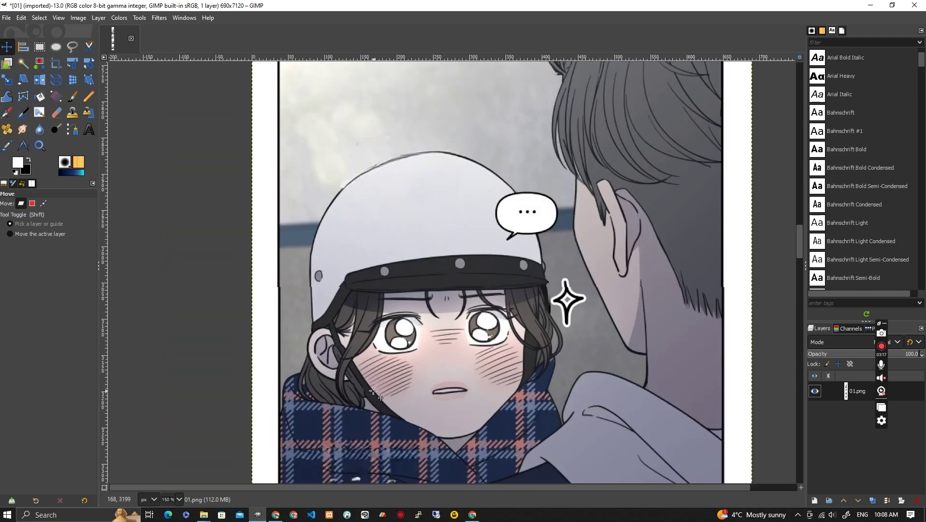
scroll(373, 391, "up", 3, "ctrl")
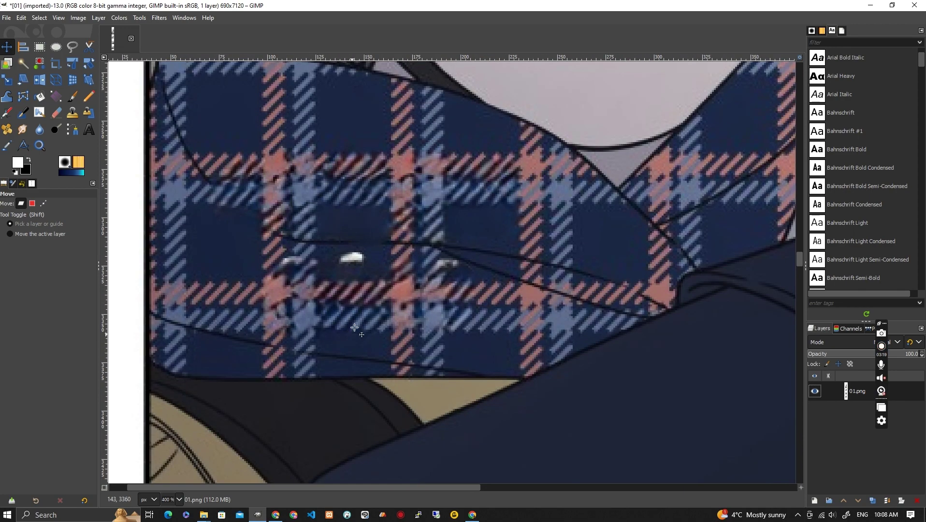
Clone out the white speck on the scarf with a size-19 brush, then review the page.
key("c")
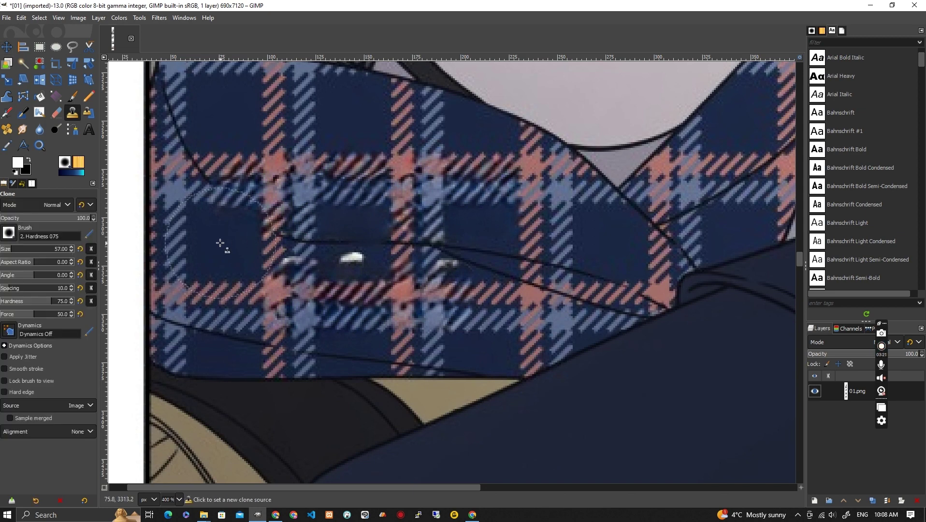
key("bracketleft")
key("bracketleft")
key("bracketleft")
key("bracketleft")
key("bracketleft")
key("bracketleft")
key("bracketleft")
key("bracketleft")
key("bracketleft")
key("bracketleft")
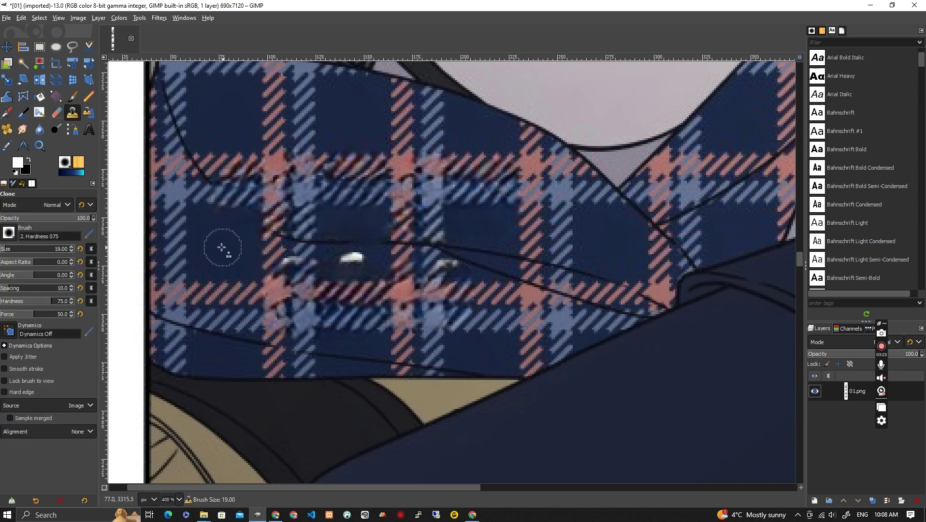
left_click(219, 247, "ctrl")
left_click(351, 259)
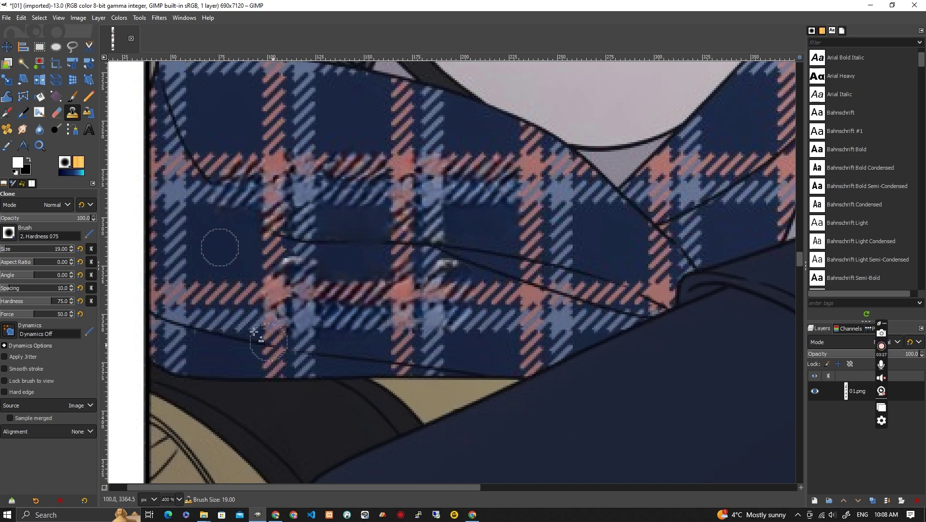
scroll(251, 326, "down", 3)
scroll(250, 326, "down", 2)
scroll(309, 346, "down", 5)
scroll(314, 334, "up", 2)
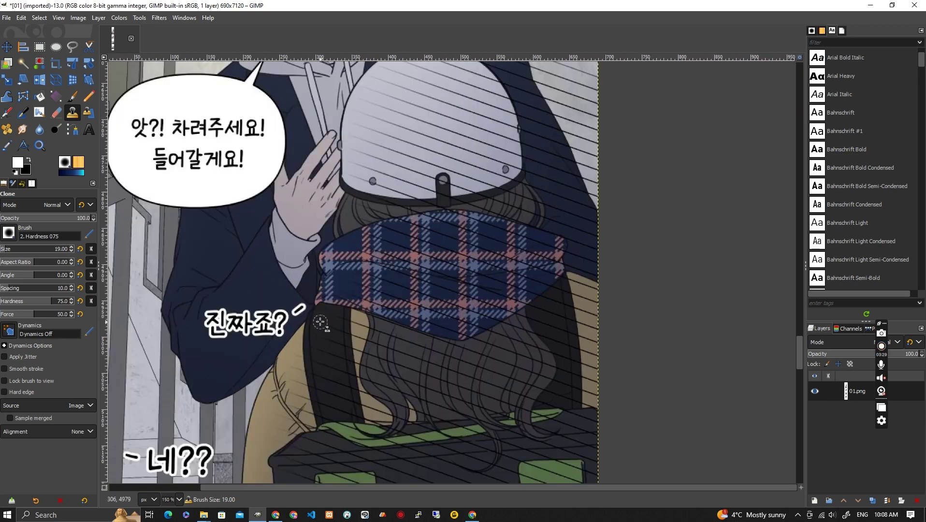
scroll(325, 320, "up", 3)
scroll(344, 346, "up", 5)
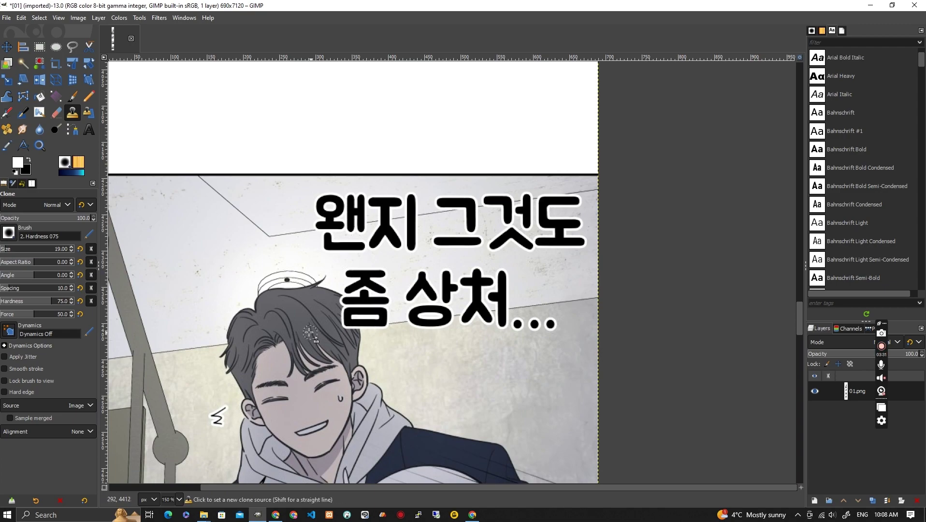
scroll(309, 331, "down", 3)
Preview 04.png from the drive-download folder, then drag it into GIMP.
key("alt+Tab")
key("alt+Tab")
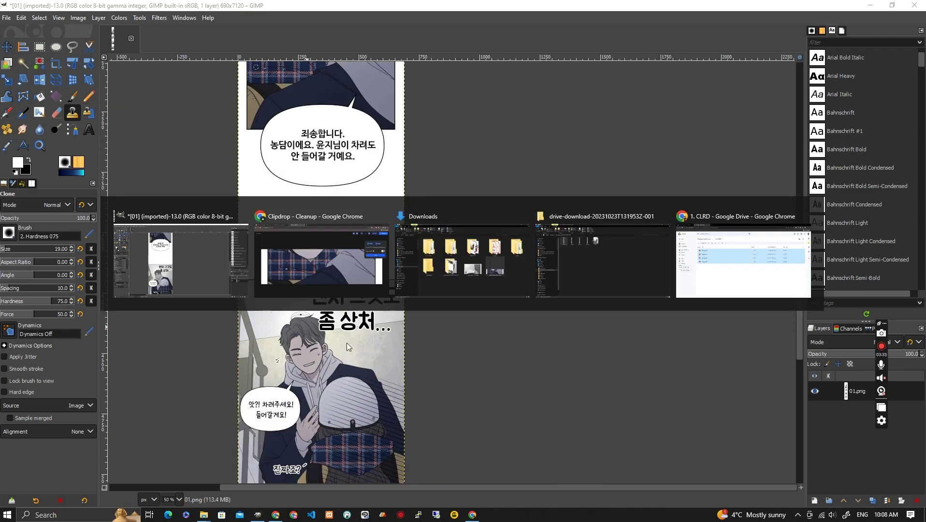
double_click(384, 290)
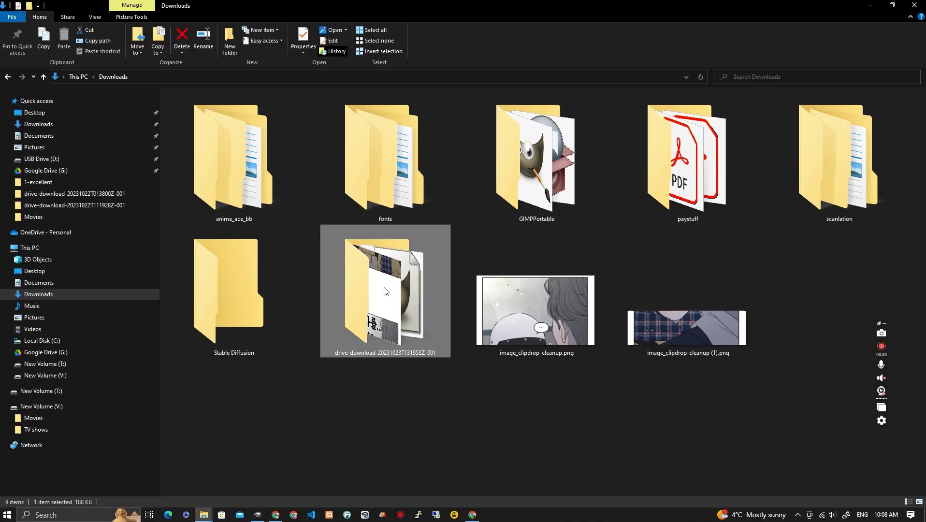
double_click(354, 134)
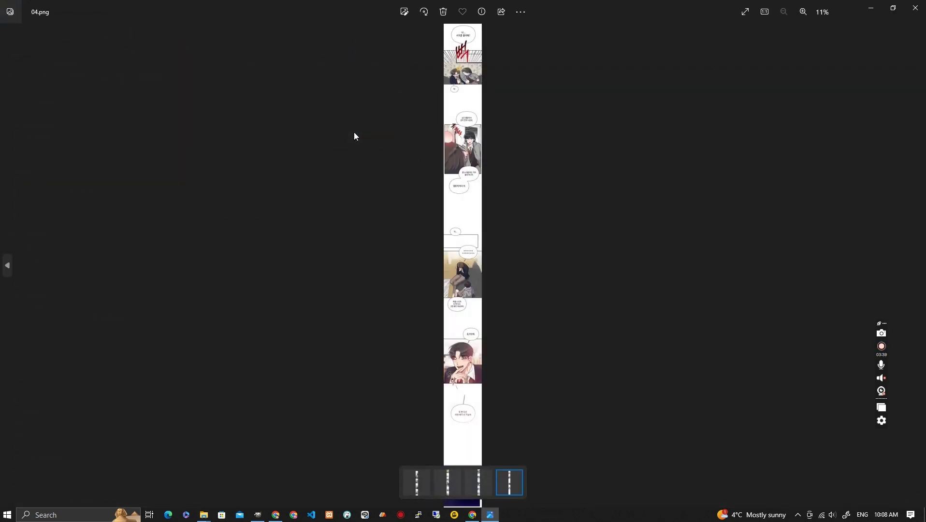
key("alt+F4")
left_click_drag(354, 132, 93, 149)
key("alt+Tab")
key("alt+Tab")
key("alt+Tab")
key("alt+Tab")
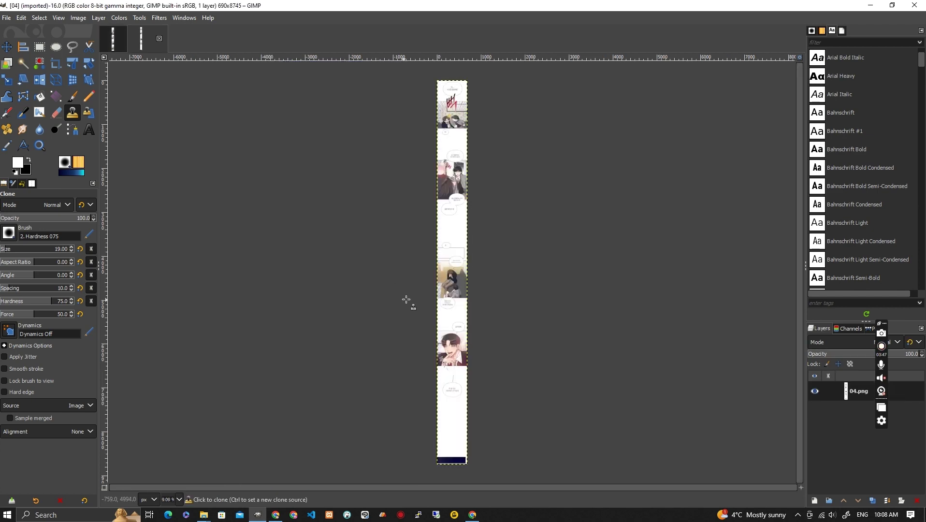
Rectangle-select a 972x540 area around the red 빡 sound-effect panel on page 04.
scroll(456, 131, "up", 6)
scroll(433, 338, "up", 5)
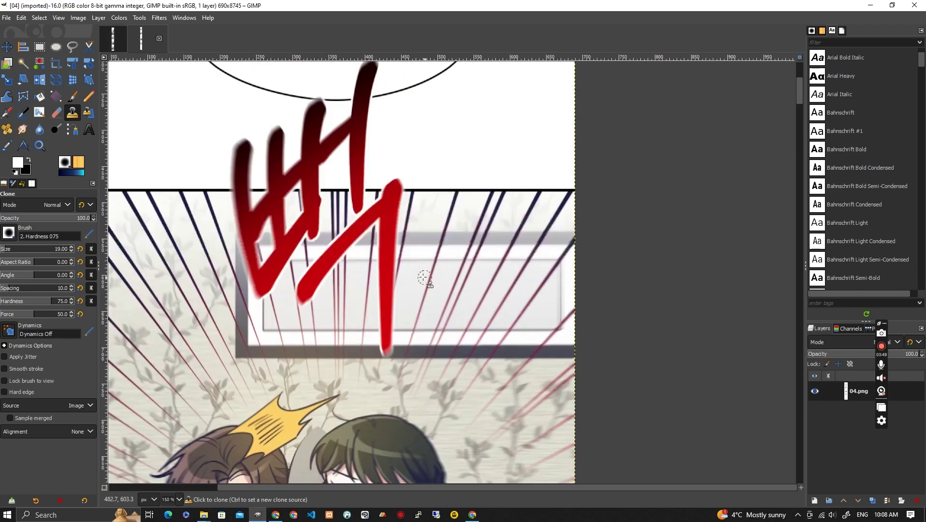
scroll(368, 279, "down", 2)
scroll(368, 280, "down", 1)
key("r")
left_click_drag(256, 229, 490, 359)
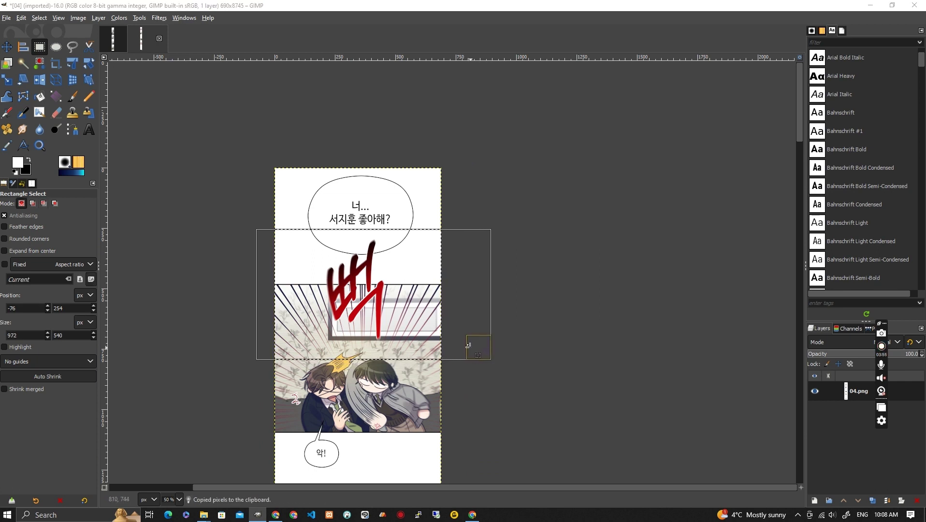
key("alt+Tab")
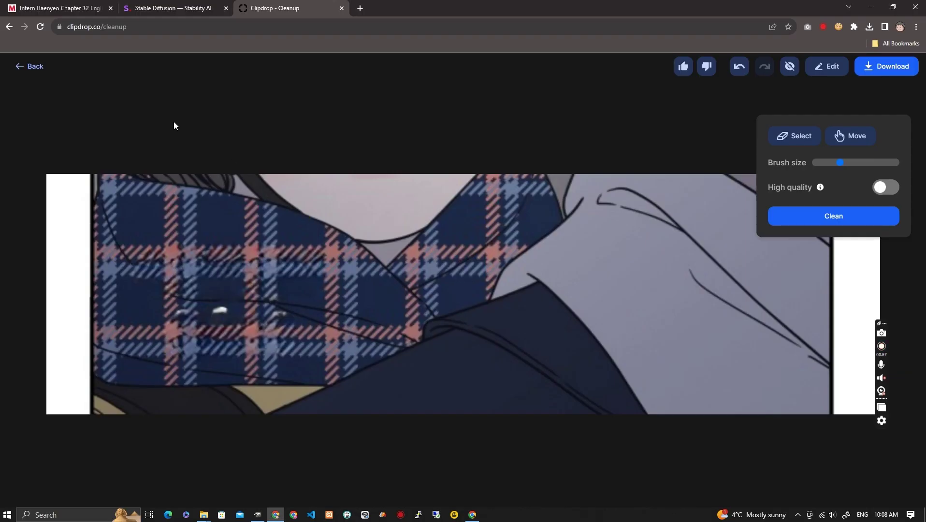
Paste the 빡 panel into Cleanup, brush over its strokes, clean it and download the result.
left_click(32, 67)
key("ctrl+v")
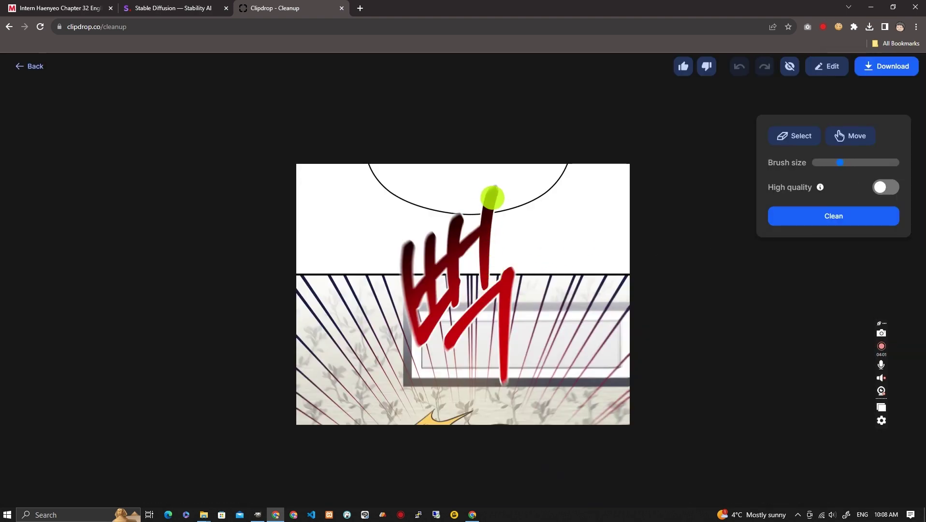
left_click_drag(494, 191, 488, 287)
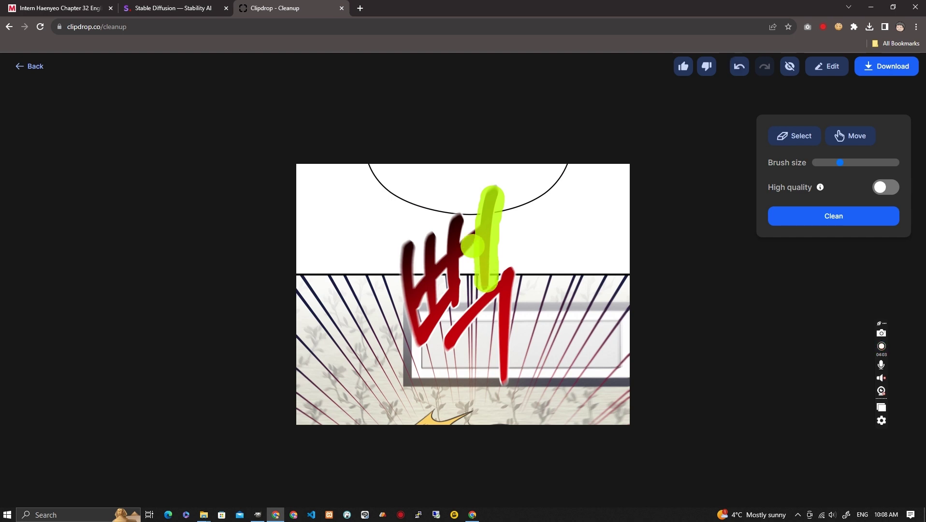
mouse_move(467, 229)
left_mouse_down()
mouse_move(457, 254)
mouse_move(453, 218)
mouse_move(457, 300)
mouse_move(447, 266)
mouse_move(415, 288)
mouse_move(412, 305)
mouse_move(407, 247)
mouse_move(410, 314)
mouse_move(421, 339)
mouse_move(445, 305)
mouse_move(435, 308)
mouse_move(429, 292)
mouse_move(430, 238)
mouse_move(435, 339)
mouse_move(446, 347)
mouse_move(509, 273)
mouse_move(500, 384)
left_mouse_up()
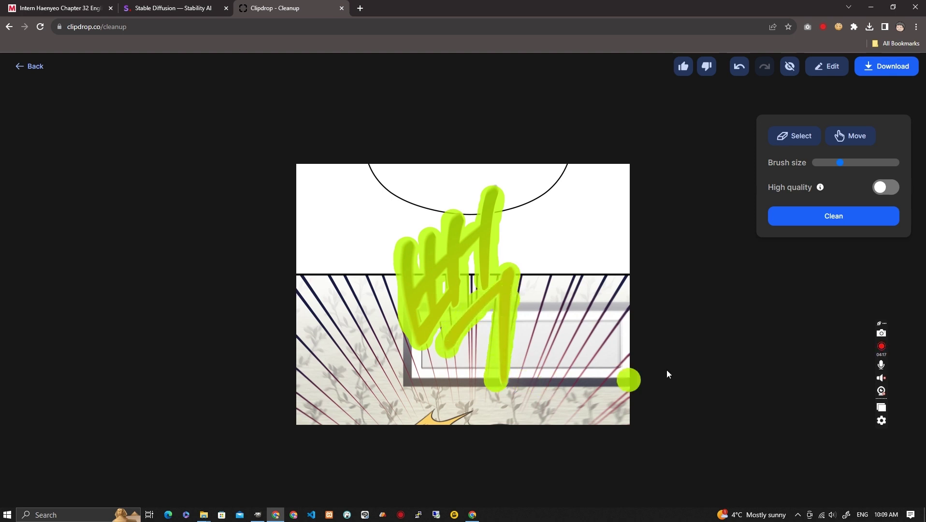
left_click(824, 222)
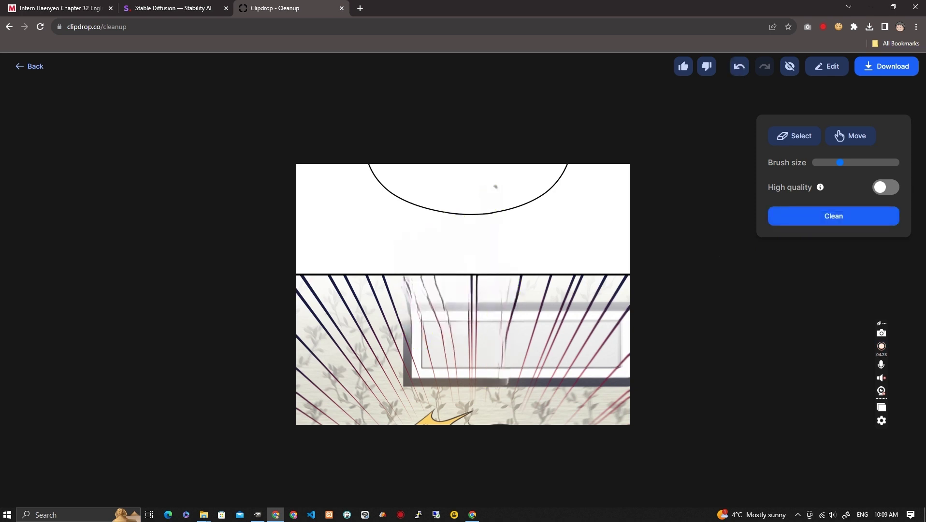
left_click(866, 72)
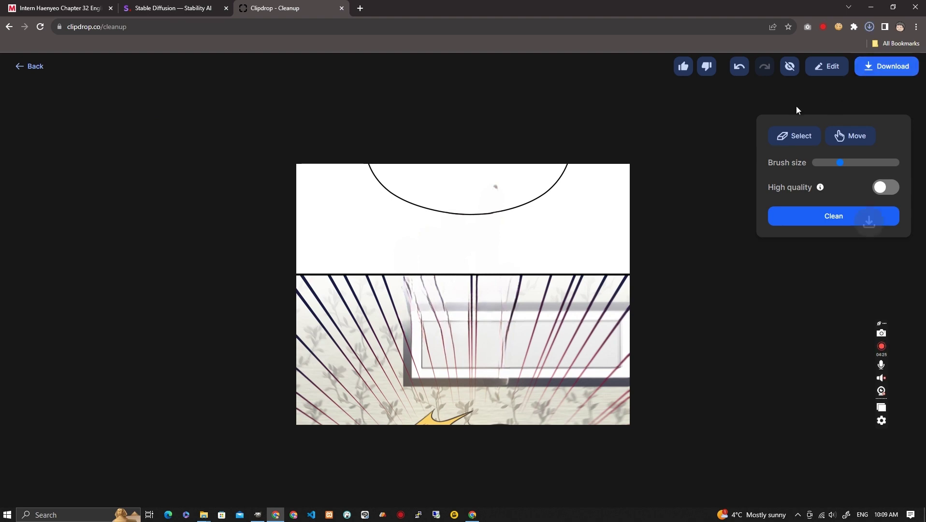
Drag image_clipdrop-cleanup (2).png from the Downloads folder onto the GIMP page 04 canvas.
key("alt+Tab")
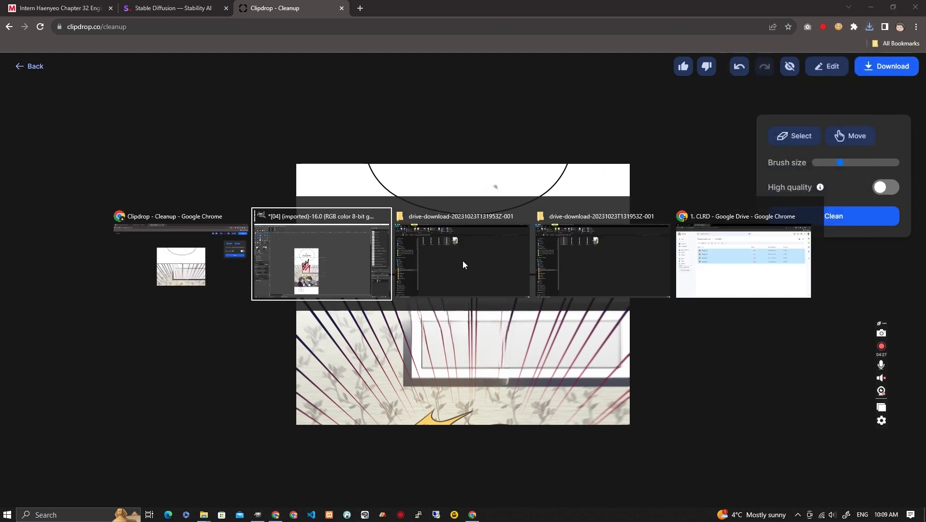
left_click(462, 261)
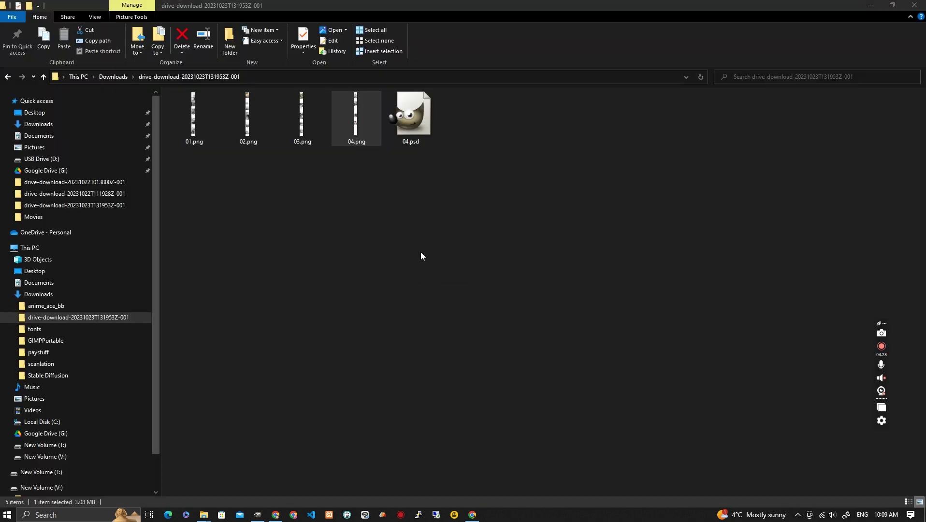
left_click(8, 77)
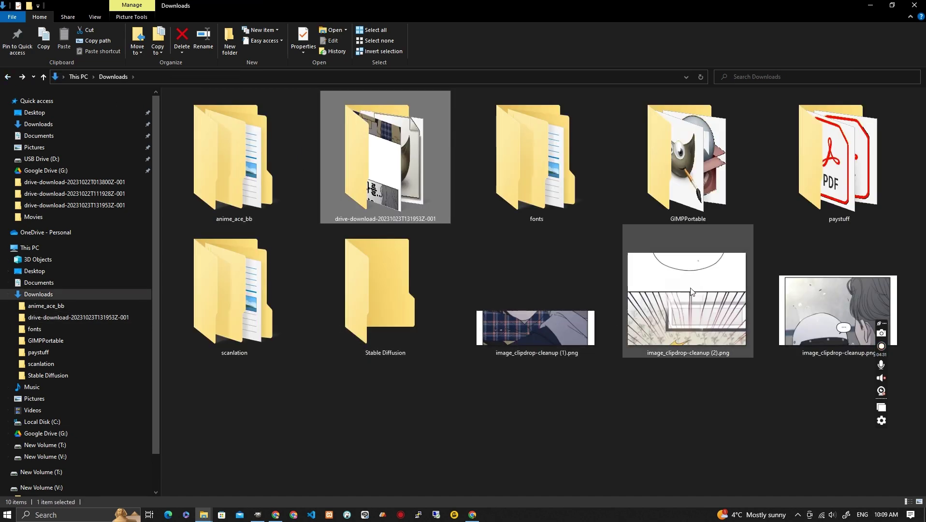
left_click_drag(691, 291, 580, 402)
key("alt+Tab")
key("alt+Tab")
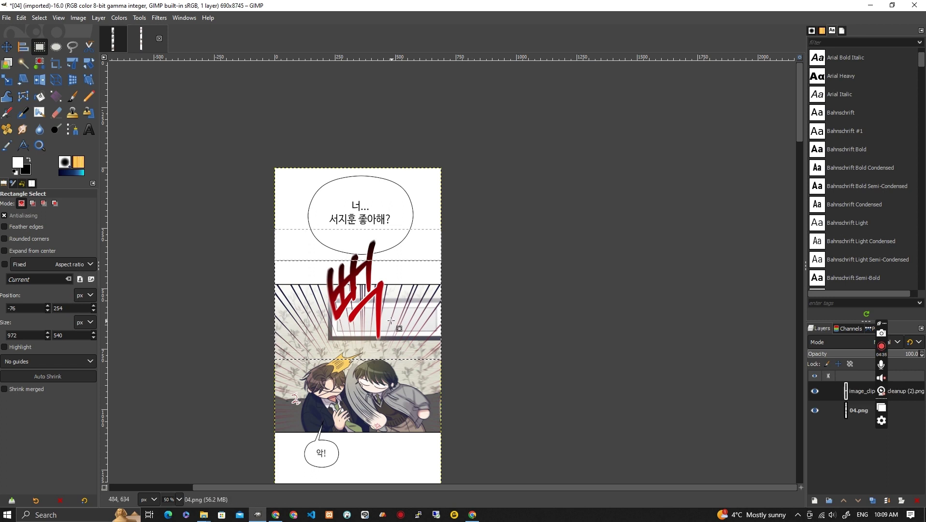
Nudge the cleaned patch layer with the Move tool until it lines up with the panel.
scroll(364, 289, "up", 1)
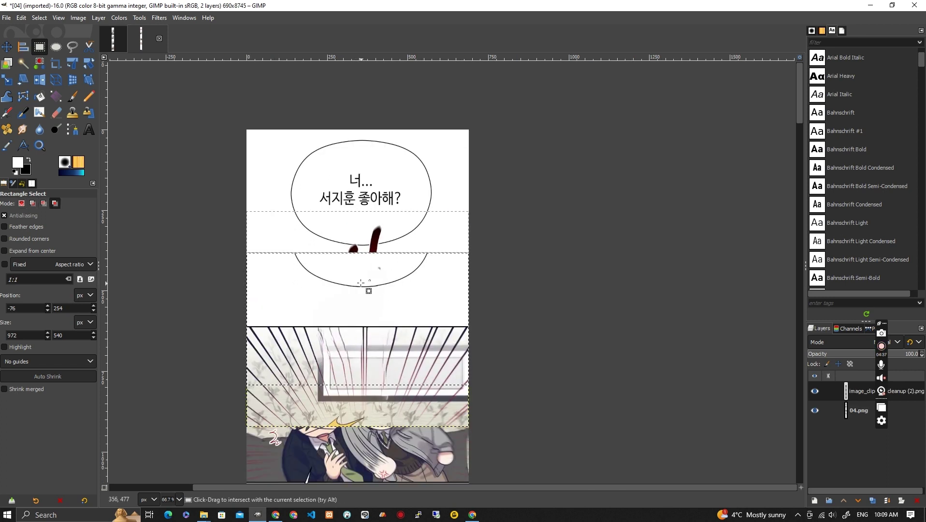
key("m")
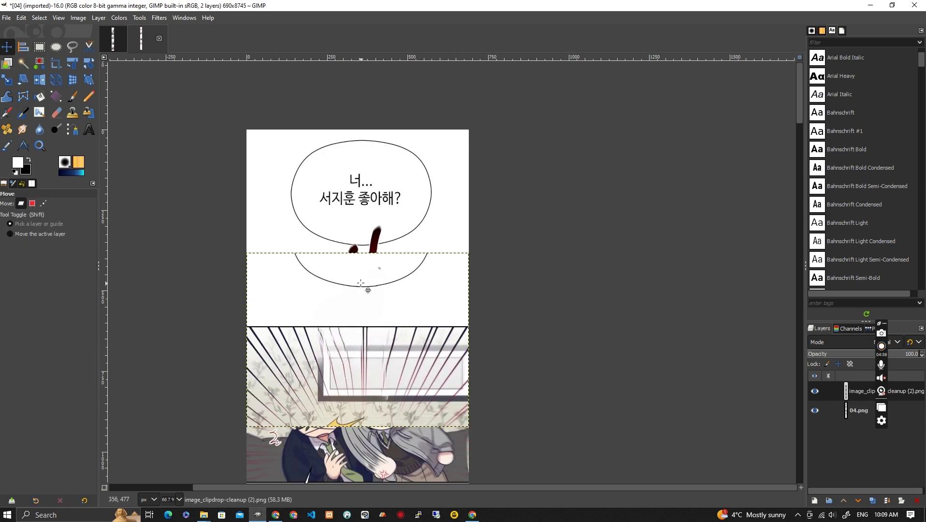
key("shift+Up")
key("shift+Up")
key("shift+Up")
key("shift+Up")
key("shift+Up")
key("shift+Up")
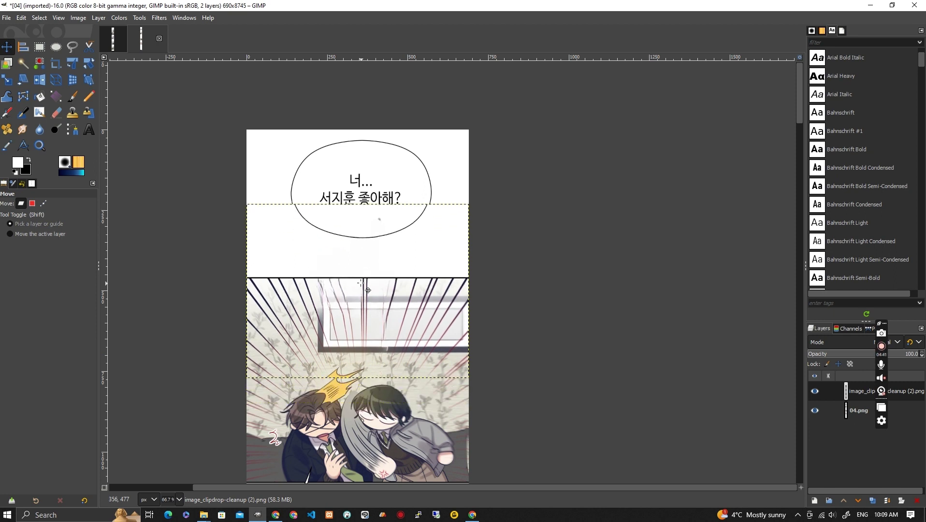
key("Down")
key("Down")
key("Down")
key("Down")
key("Down")
key("Down")
key("Down")
key("Down")
key("Down")
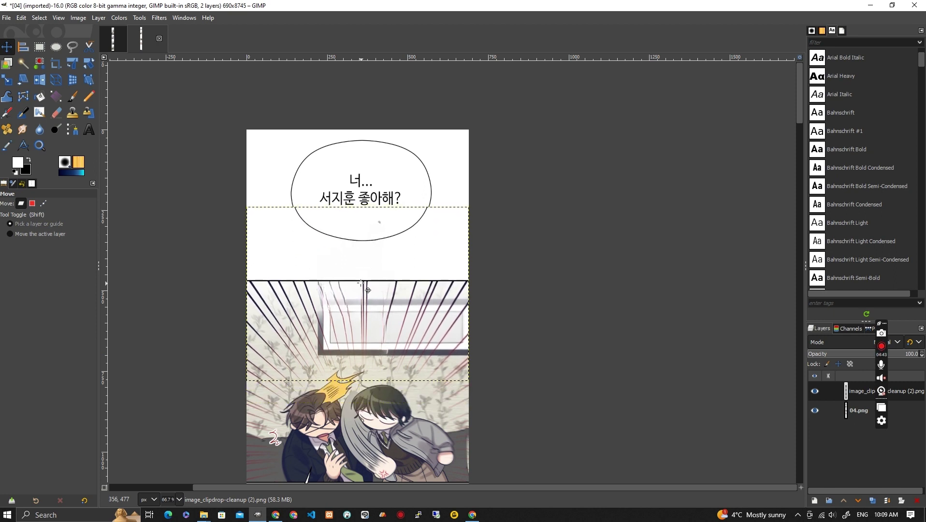
key("Down")
key("Down")
key("Down")
key("Down")
key("Down")
key("Down")
key("Down")
key("Down")
key("Down")
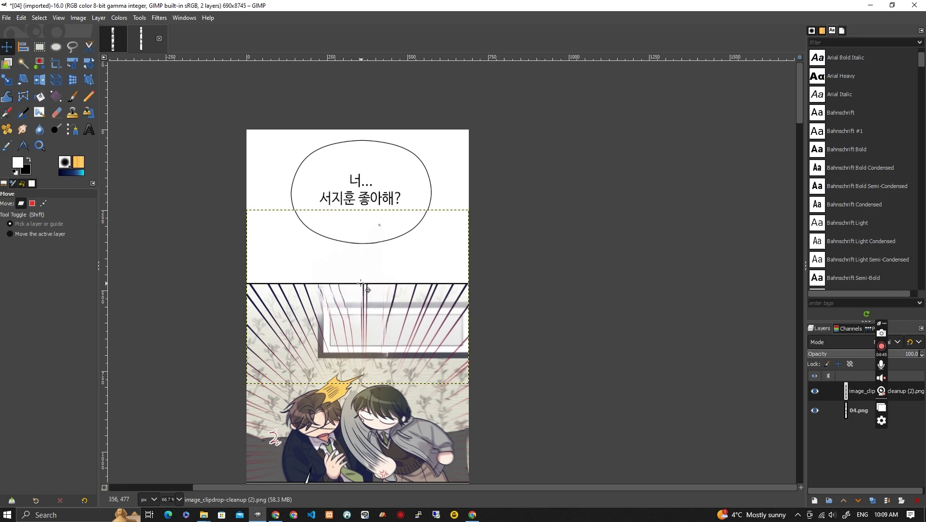
key("shift+p")
scroll(344, 223, "up", 3)
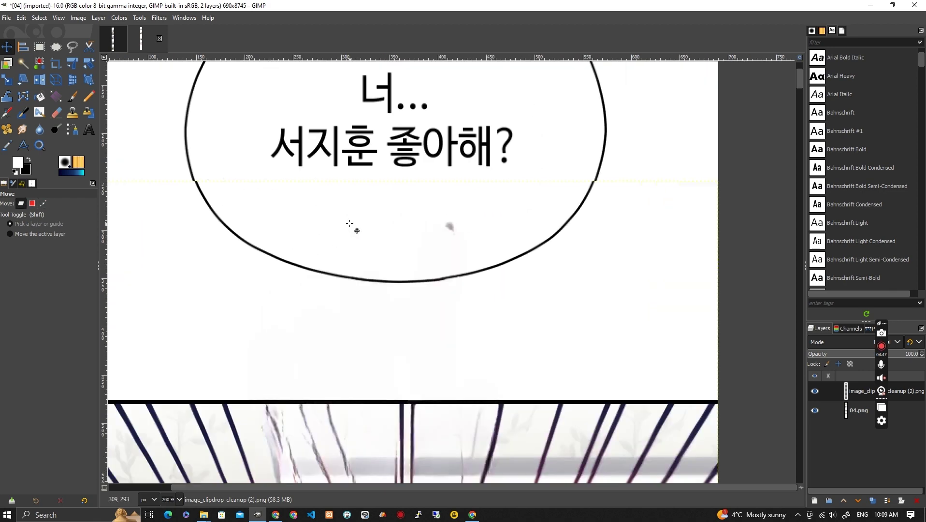
key("Down")
key("Down")
key("Down")
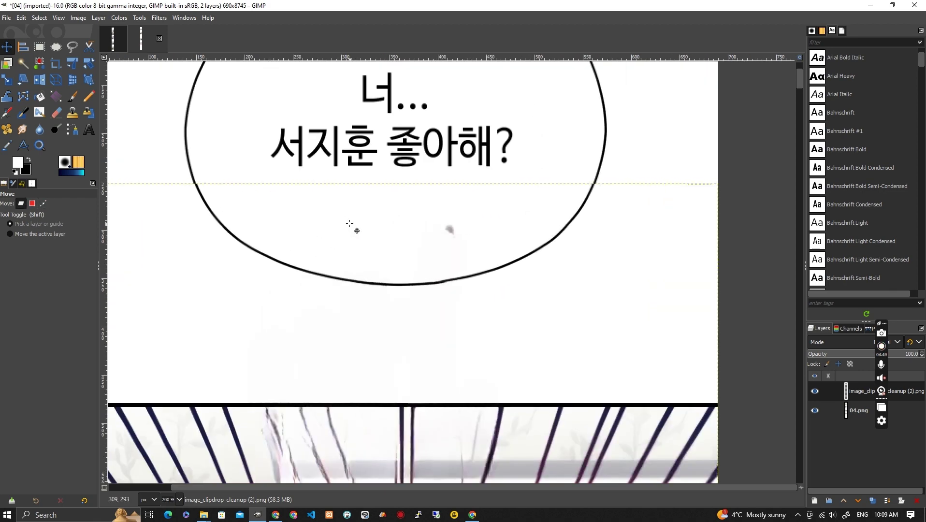
key("Down")
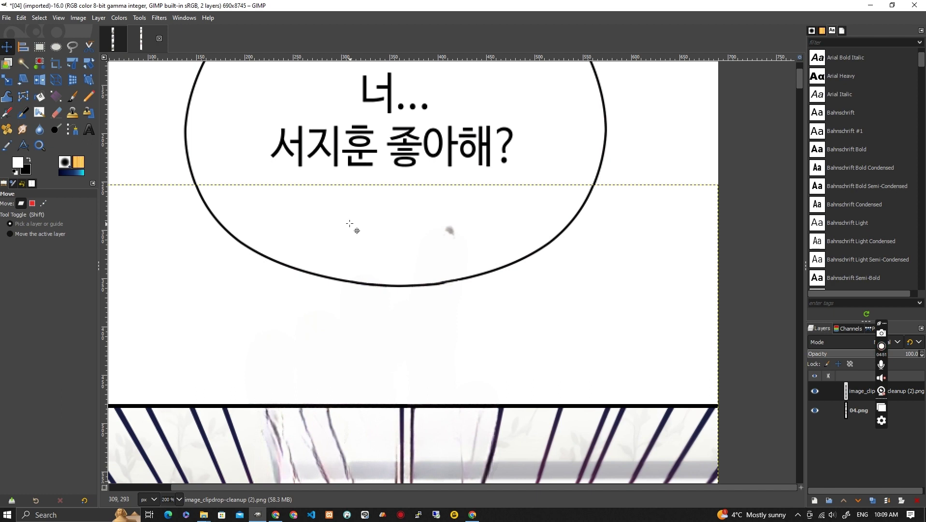
key("Down")
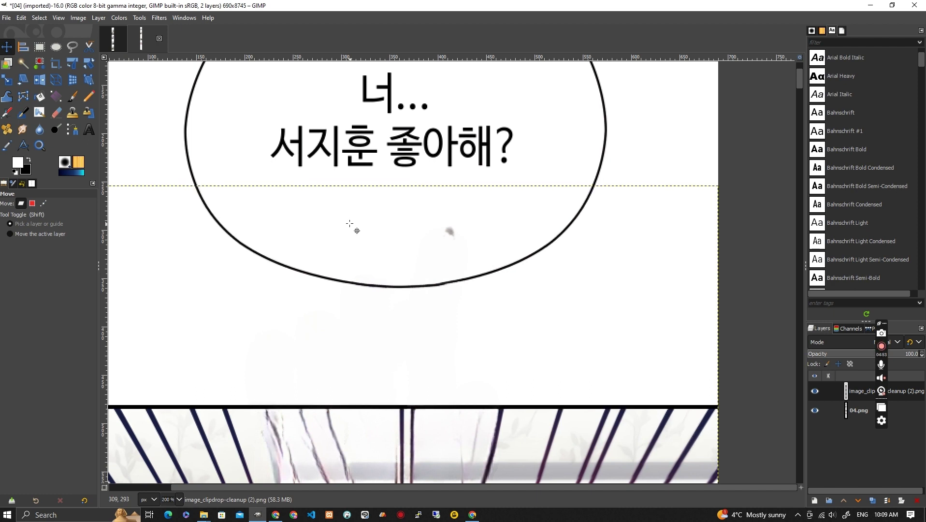
Set a clone source in the white area and merge the patch layer down into 04.png.
key("c")
left_click(393, 236, "ctrl")
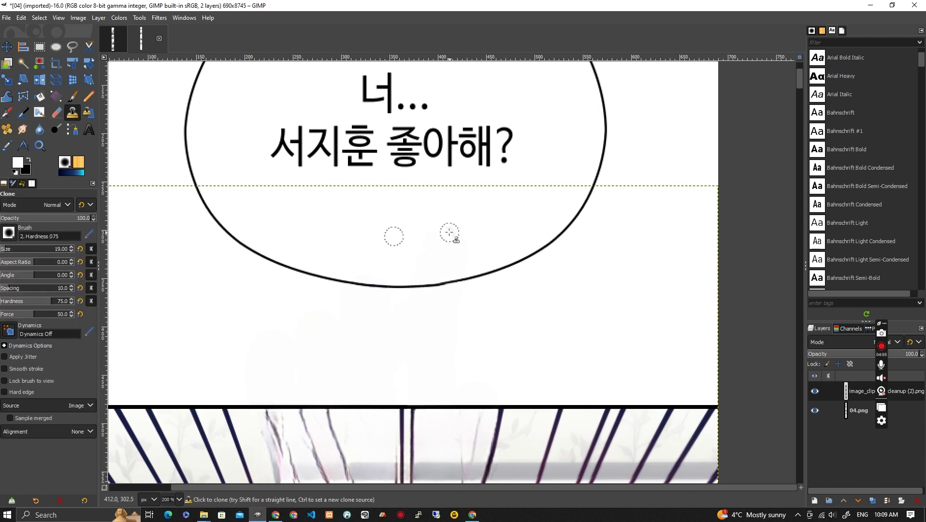
right_click(867, 392)
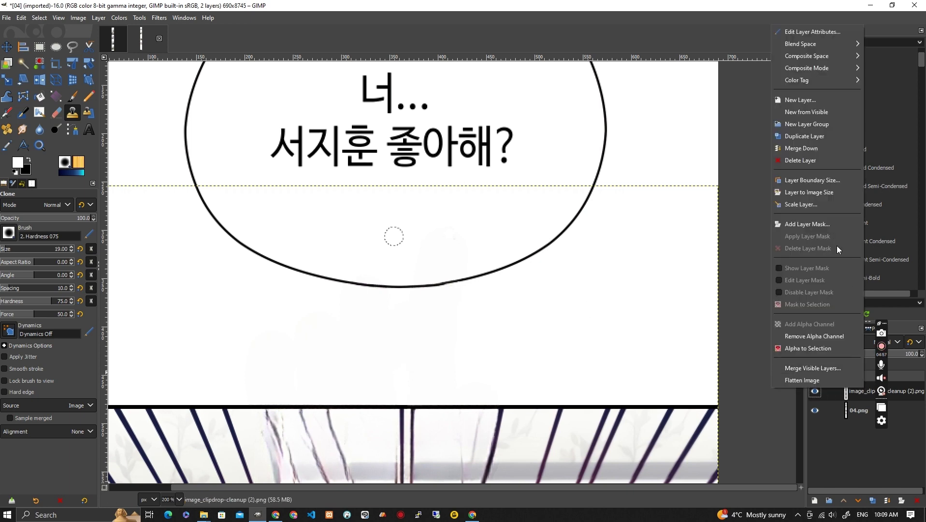
left_click(801, 148)
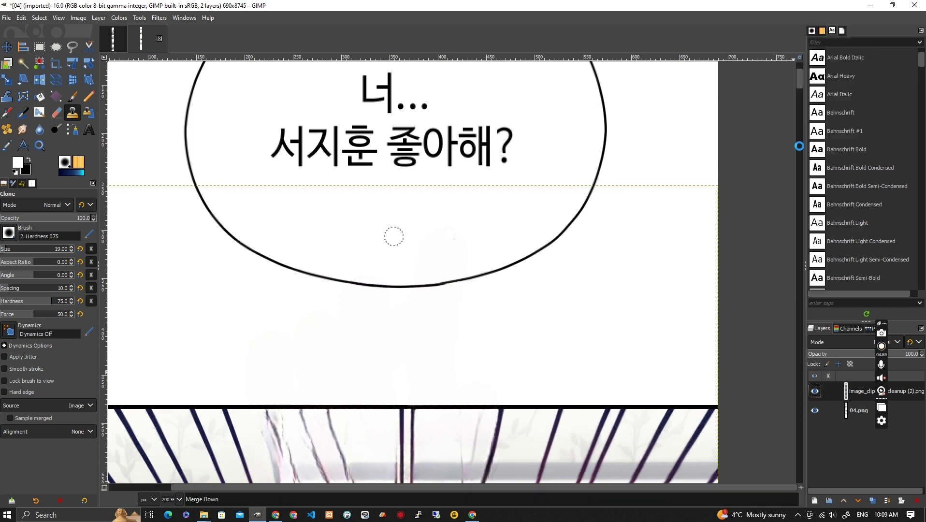
scroll(502, 287, "down", 9)
scroll(502, 286, "up", 3)
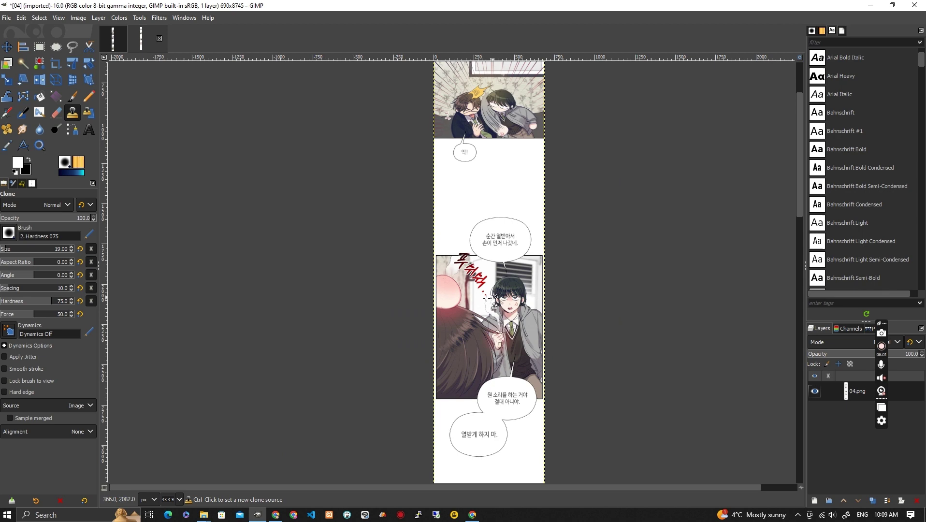
Select and copy an 867x440 area around the red 푸쉬쉭 effect, lowering the top edge.
scroll(486, 298, "up", 3)
key("r")
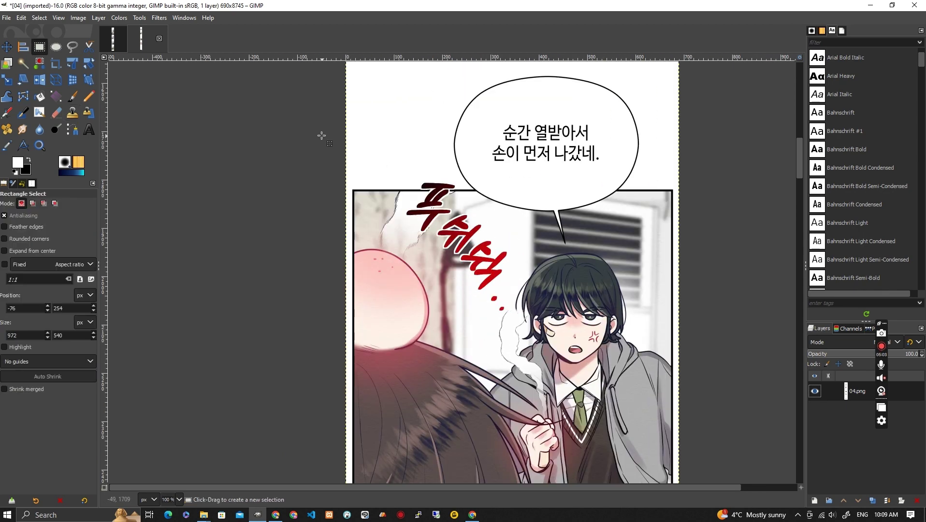
left_click_drag(322, 136, 740, 383)
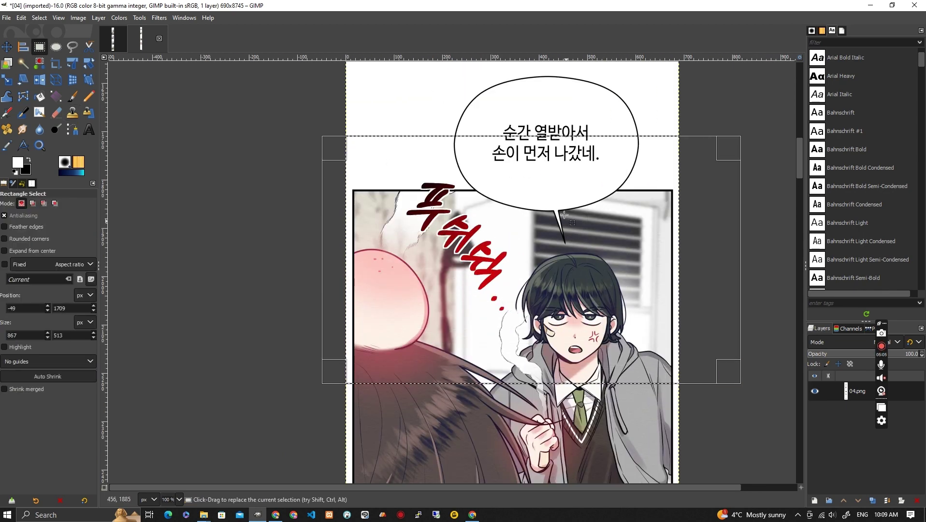
left_click_drag(552, 152, 552, 186)
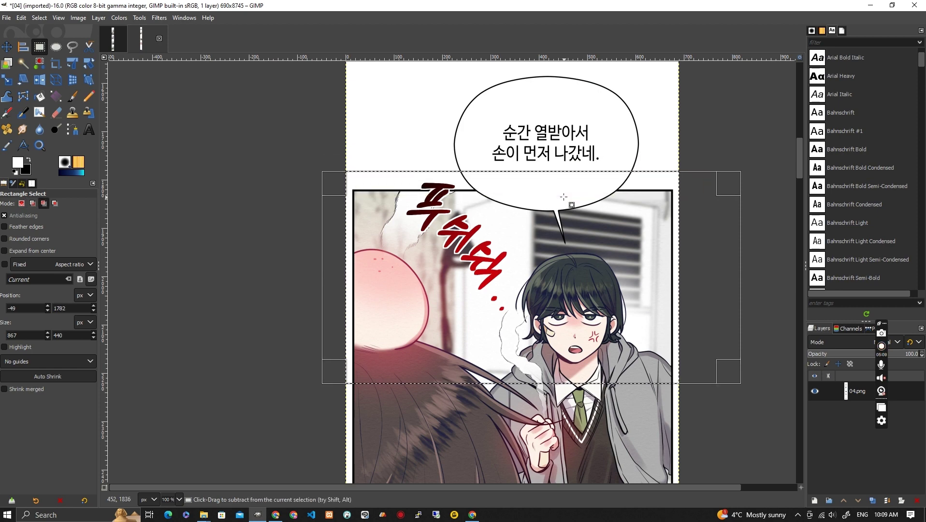
key("ctrl+c")
key("alt+Tab")
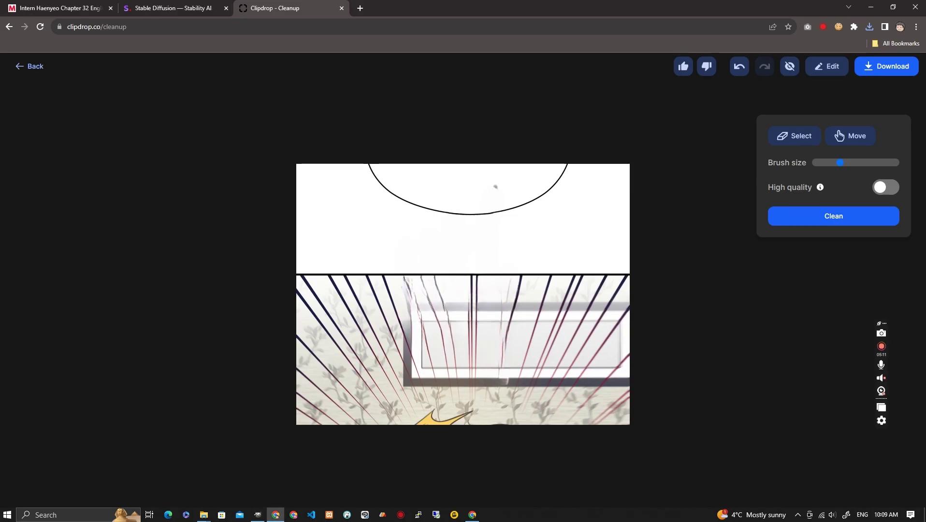
Paste the panel into Cleanup, erase the 푸쉬쉭 sound effect and download the result.
left_click(30, 67)
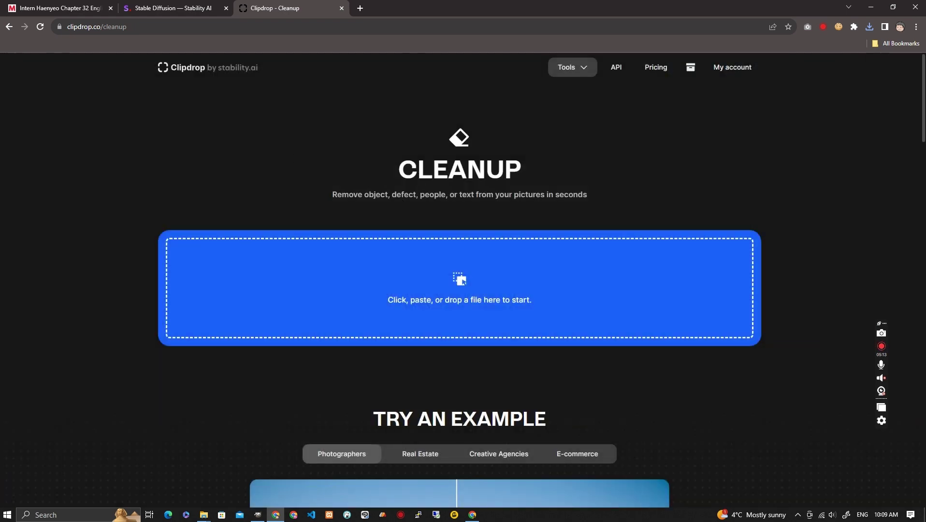
key("ctrl+v")
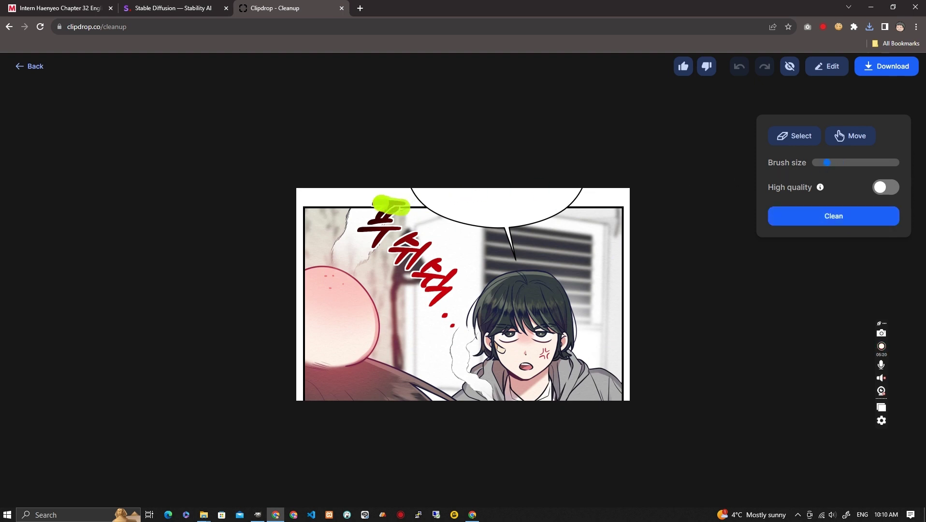
left_click_drag(386, 213, 392, 215)
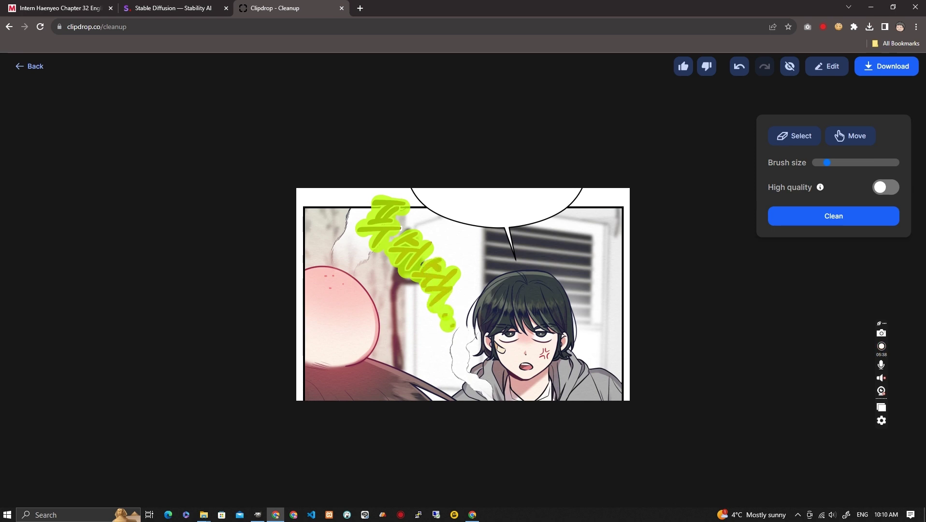
left_click(775, 222)
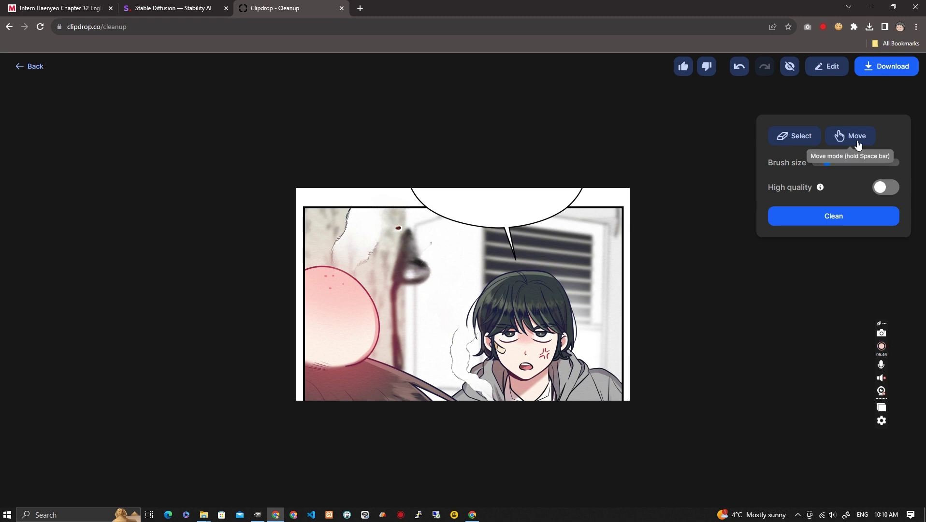
left_click(885, 70)
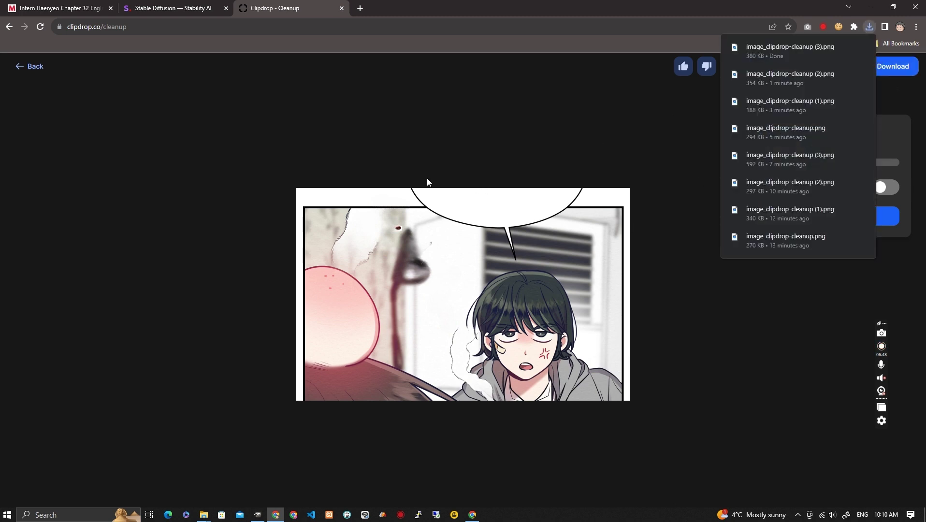
Drag image_clipdrop-cleanup (3).png from the Downloads folder onto the GIMP page.
key("alt+Tab")
left_click(425, 244)
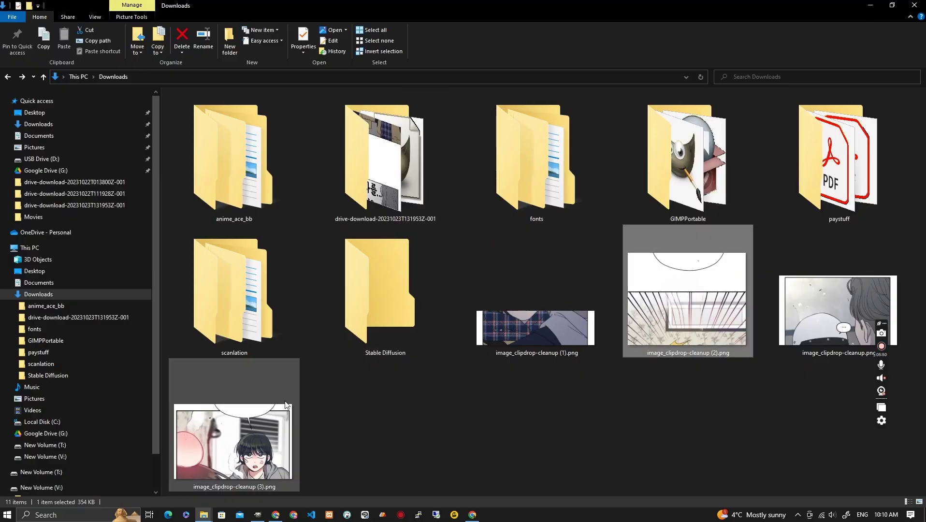
left_click(264, 426)
left_click_drag(264, 426, 449, 304)
key("alt+Tab")
key("alt+Tab")
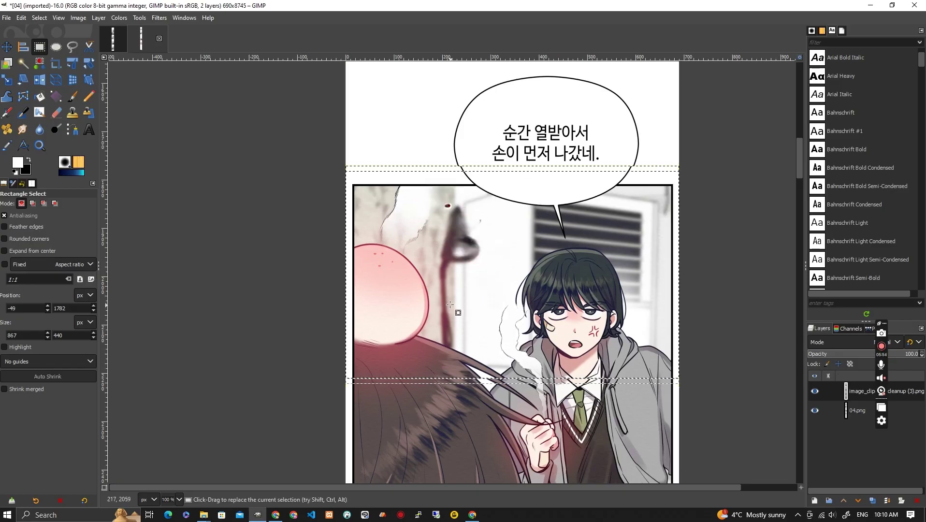
Dismiss the export dialog and nudge the image_clipdrop-cleanup (3).png layer down to match the panel.
key("ctrl+shift+e")
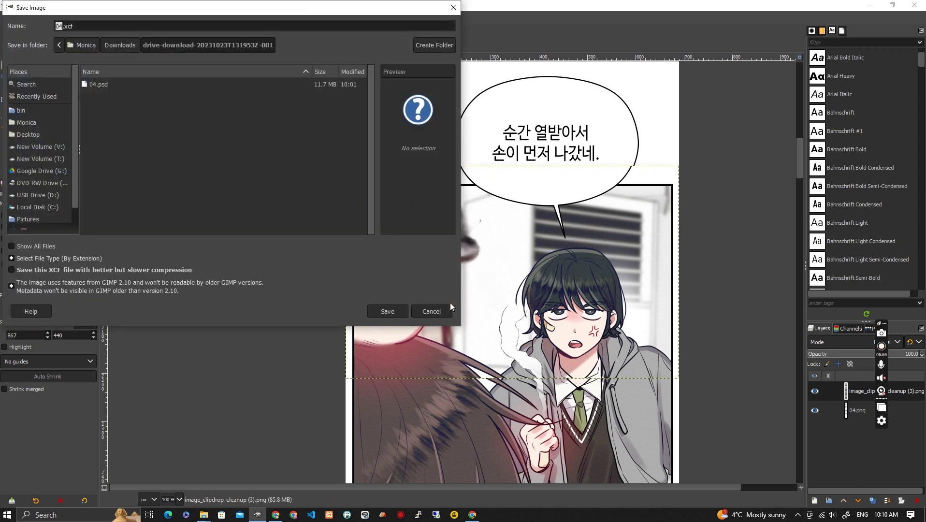
key("Escape")
key("m")
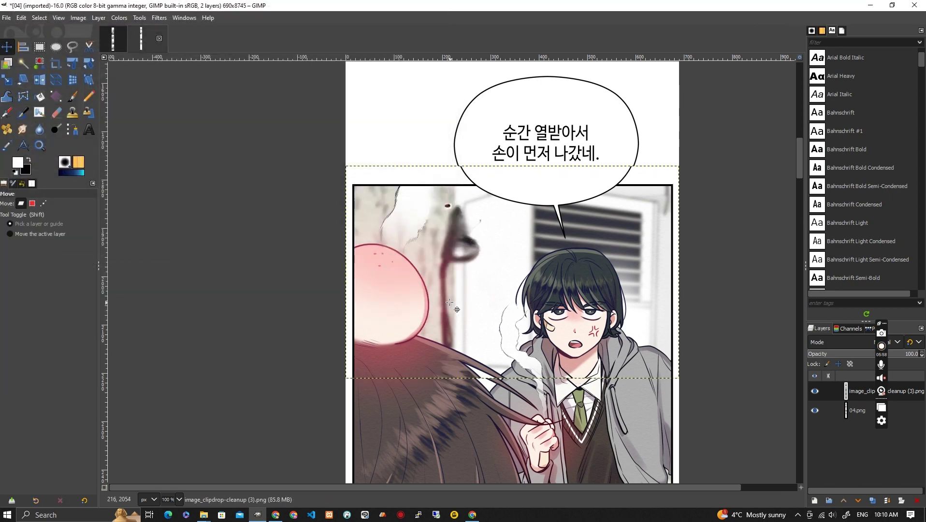
key("Down")
key("Down")
key("Down")
key("Down")
key("Down")
key("Down")
key("Down")
key("Down")
key("Down")
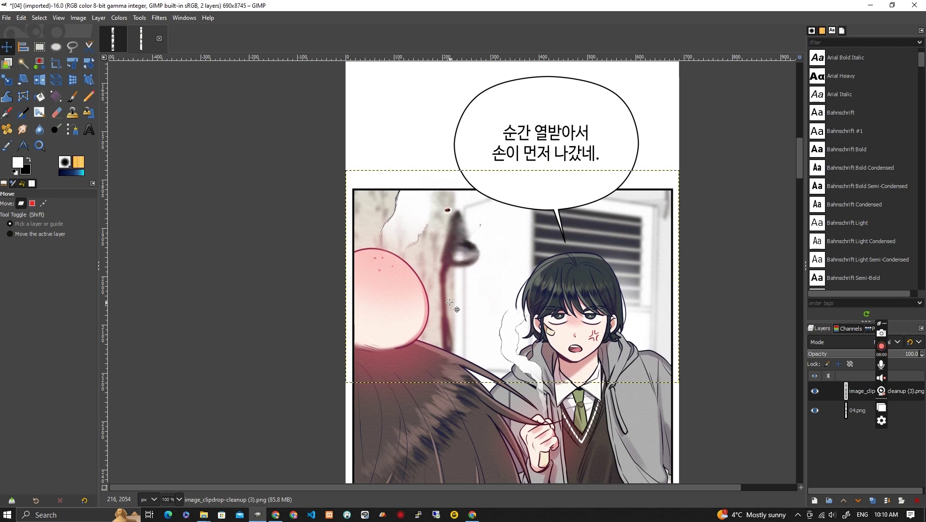
key("Down")
key("Down")
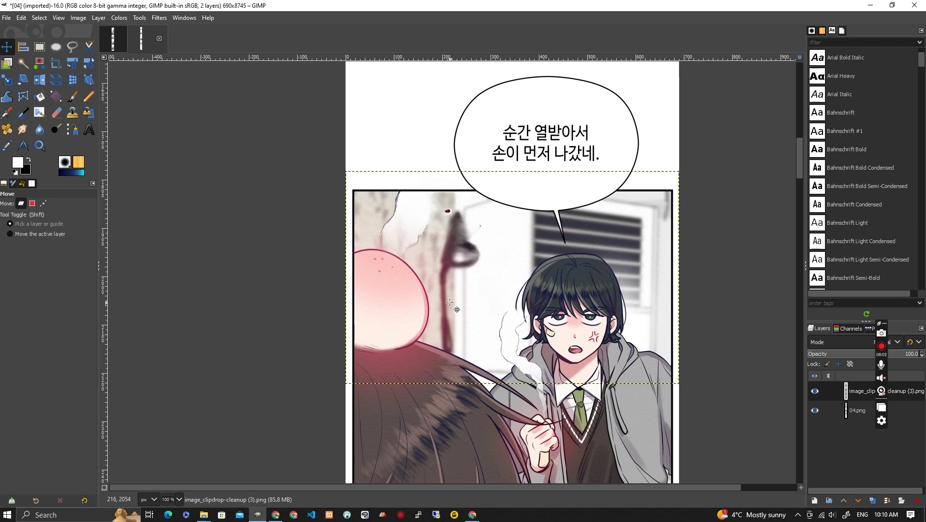
scroll(543, 385, "up", 4)
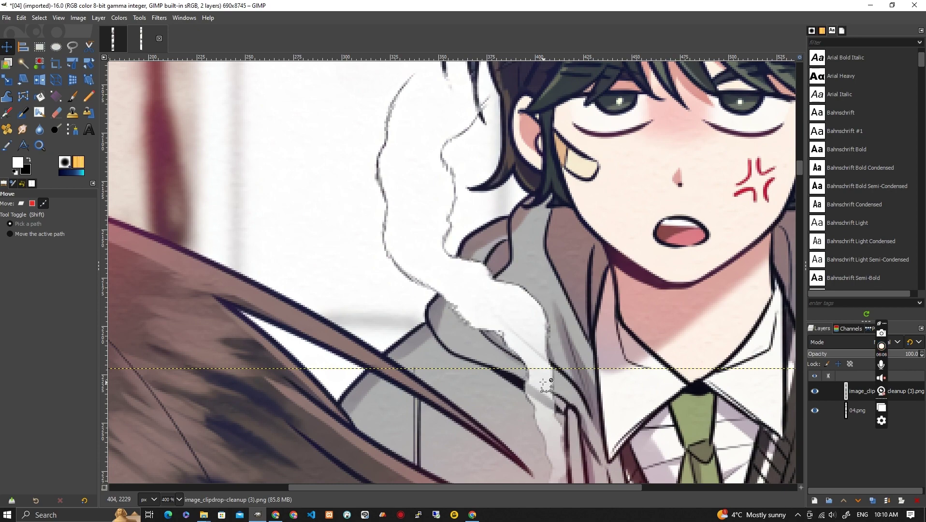
scroll(544, 385, "down", 4)
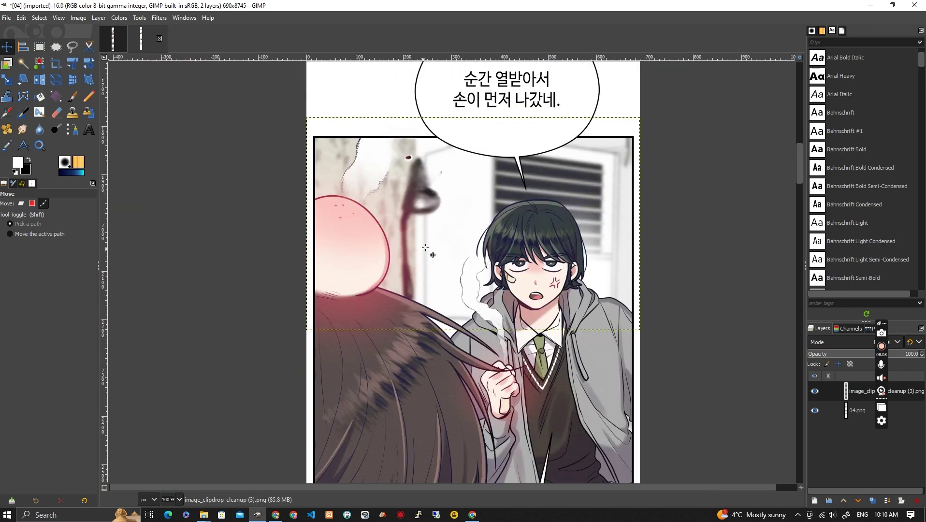
Clone away the leftover dark speck, small mark and light streak in the cleaned panel.
key("c")
scroll(408, 154, "up", 5)
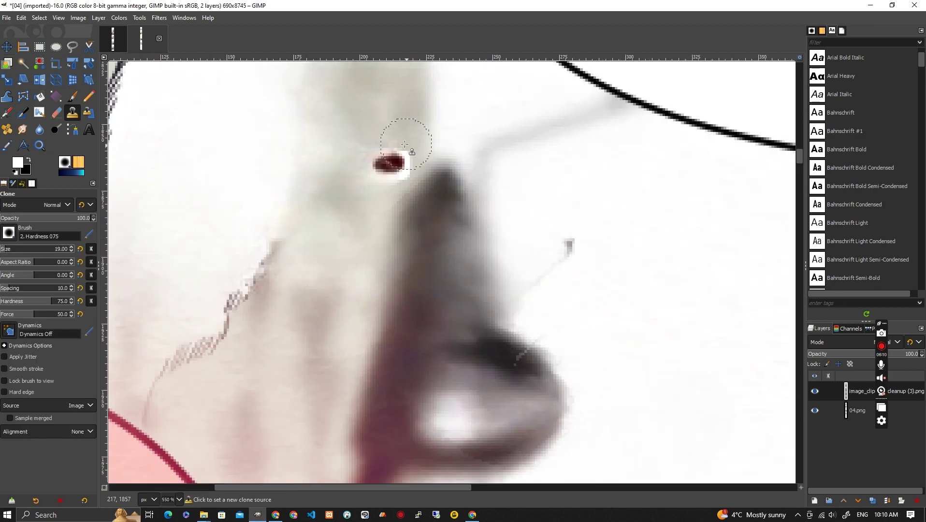
left_click(389, 117, "ctrl")
mouse_move(388, 157)
left_mouse_down()
mouse_move(399, 160)
mouse_move(386, 174)
left_mouse_up()
left_click(588, 200, "ctrl")
left_click(574, 247)
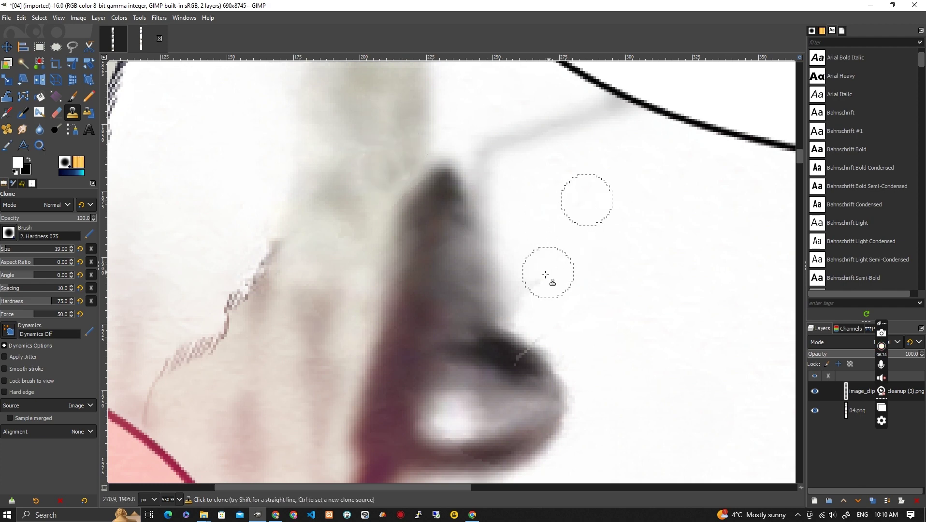
left_click(496, 351, "ctrl")
left_click_drag(508, 357, 540, 347)
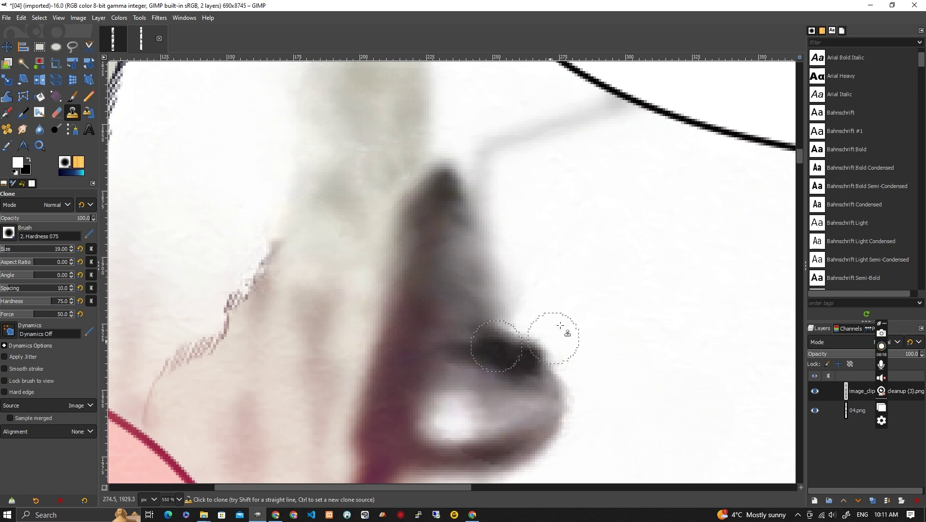
Scroll the canvas to the laughing boy's panel with the 푸핫 sound effect.
scroll(582, 321, "down", 3)
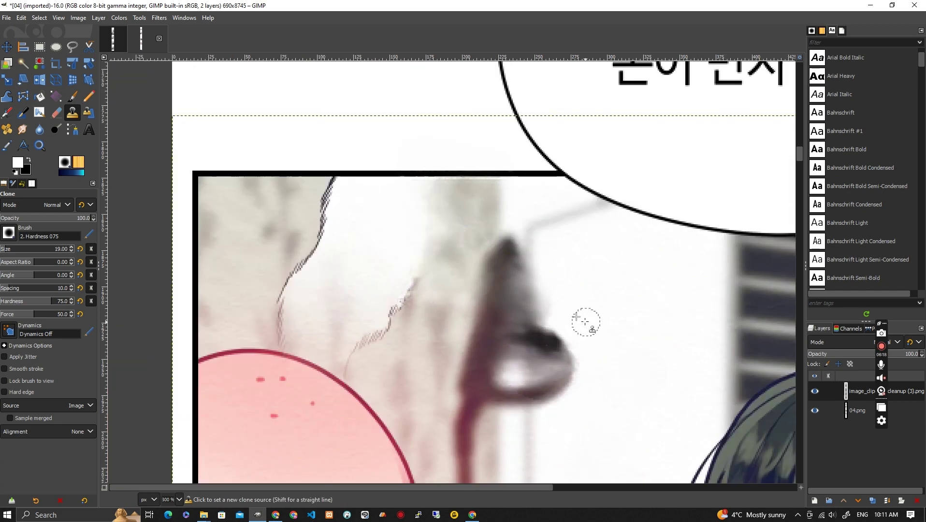
scroll(612, 334, "down", 2)
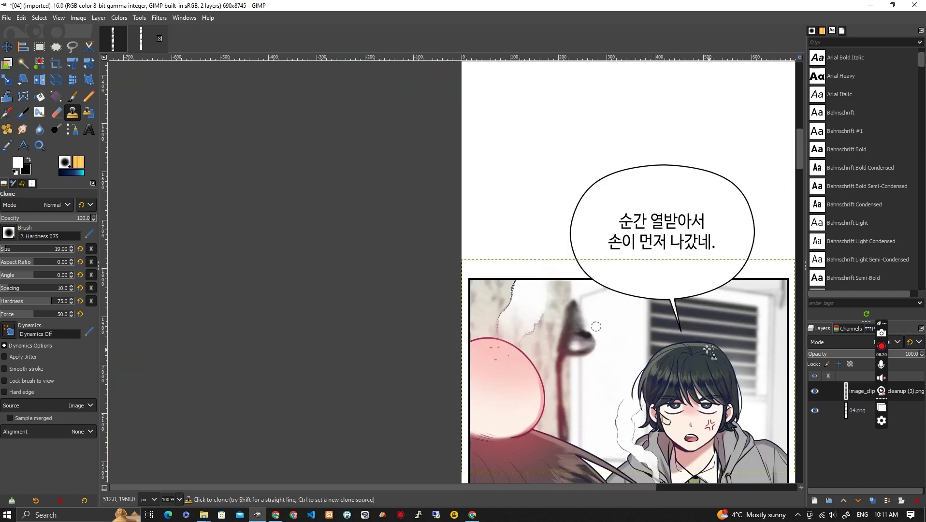
scroll(631, 322, "down", 15)
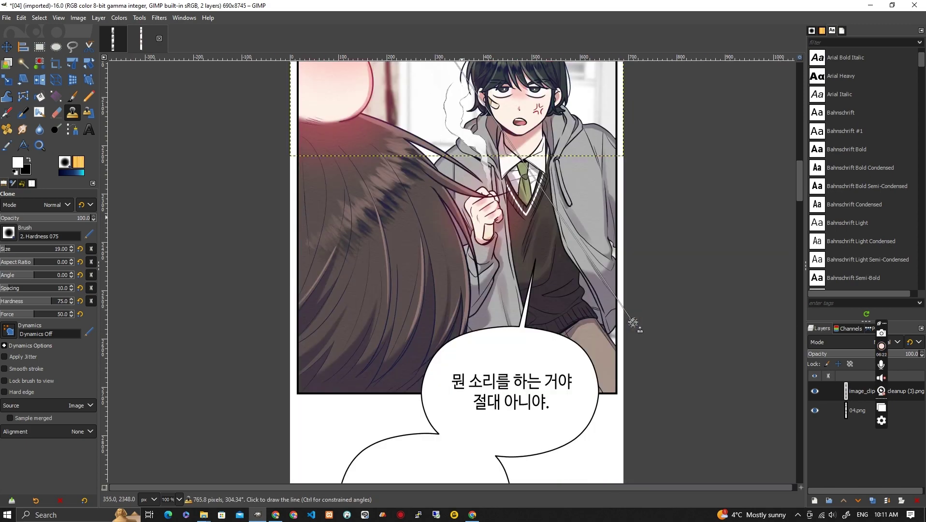
scroll(614, 317, "down", 20)
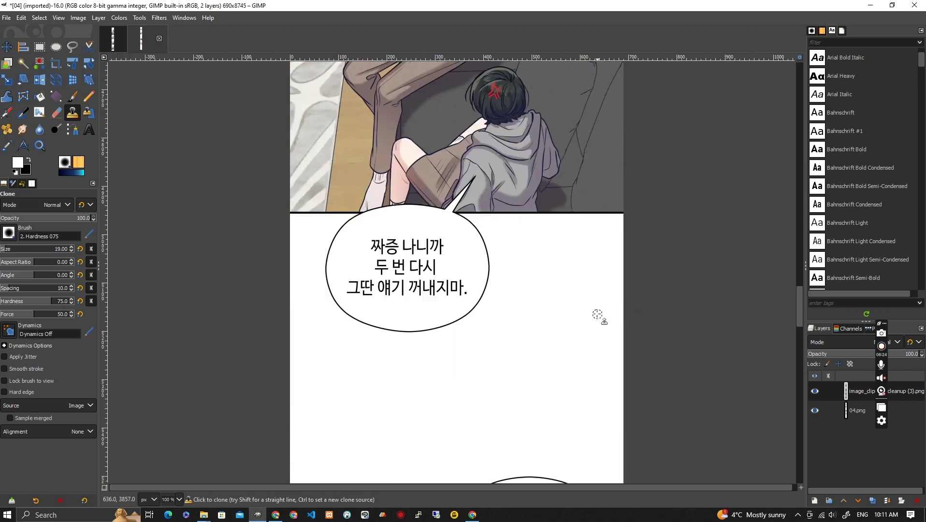
scroll(597, 315, "up", 8)
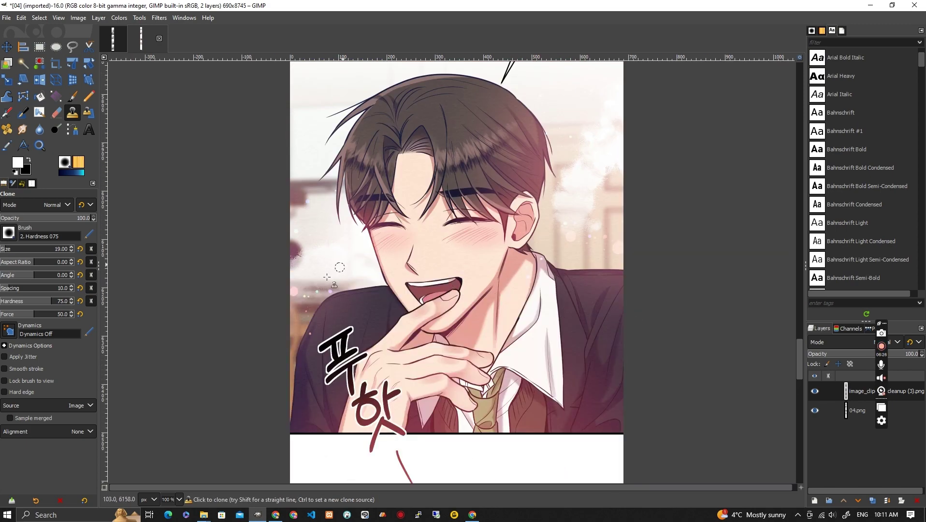
Rectangle-select the area around the 푸핫 effect, widen it across the panel, and copy it.
key("r")
left_click_drag(266, 267, 599, 479)
scroll(592, 347, "down", 3)
left_click_drag(610, 201, 655, 201)
key("ctrl+c")
Paste the copy into Clipdrop Cleanup, then discard it as the wrong image.
key("alt+Tab")
key("alt+Tab")
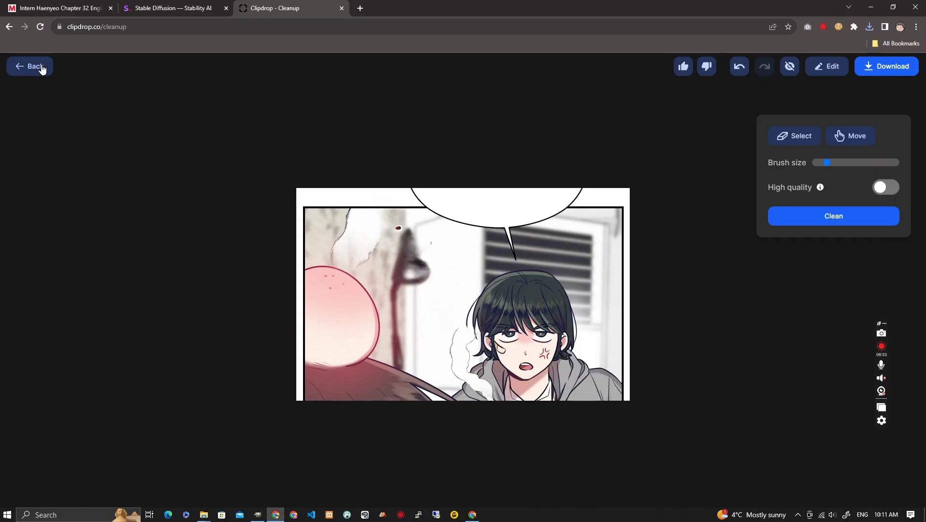
left_click(42, 68)
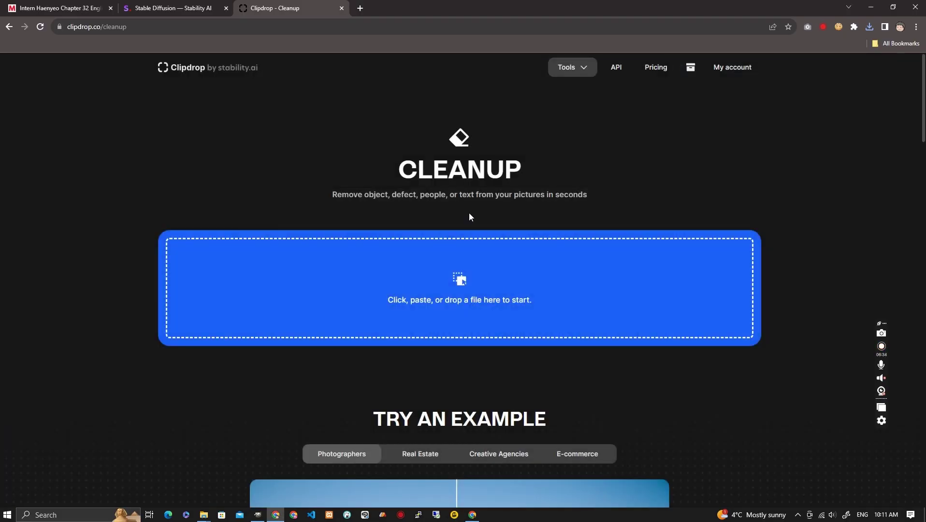
key("ctrl+v")
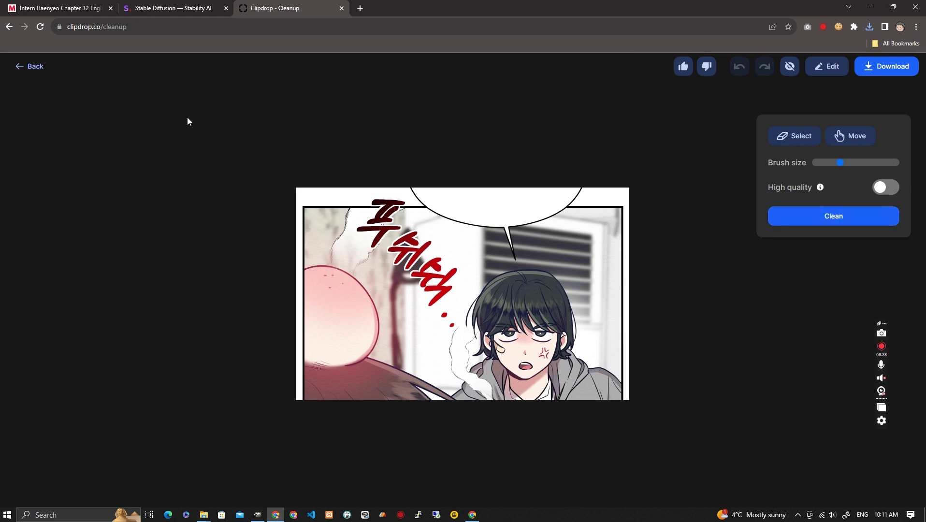
left_click(37, 67)
Copy the 805x482 area from the 04.png layer, merge the patch down, and paste it into Cleanup.
key("alt+Tab")
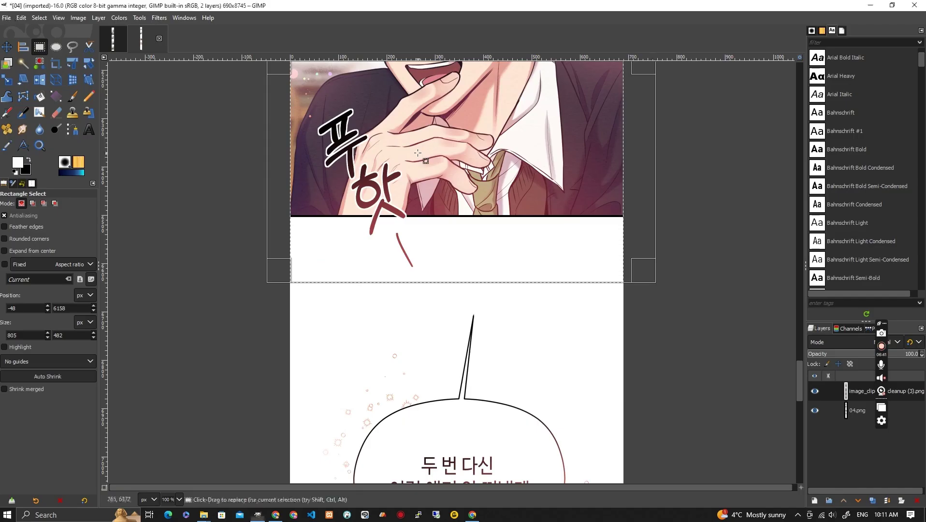
left_click(851, 411)
key("ctrl+c")
right_click(856, 392)
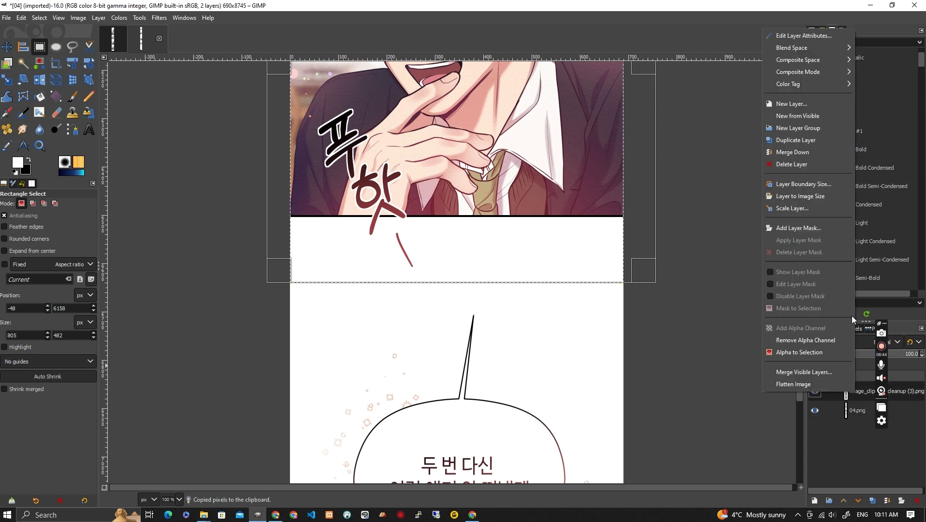
left_click(792, 152)
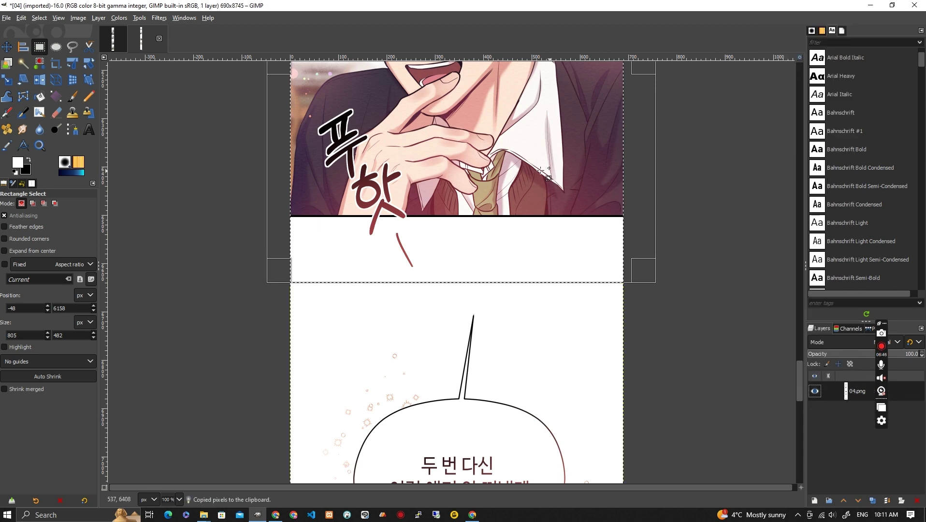
key("alt+Tab")
key("ctrl+v")
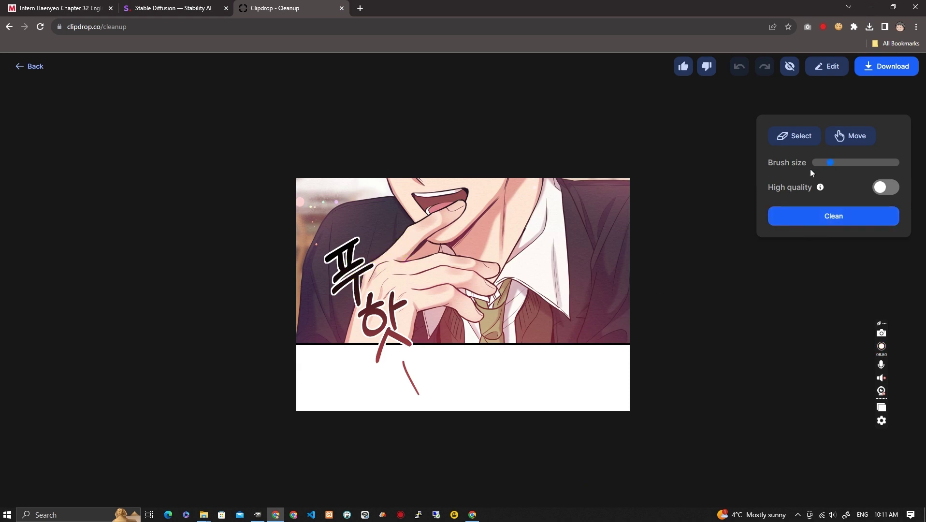
Brush over the 푸핫 lettering, clean it, and download the cleaned hand panel.
mouse_move(356, 244)
left_mouse_down()
mouse_move(323, 255)
mouse_move(338, 263)
mouse_move(337, 275)
mouse_move(359, 262)
mouse_move(370, 281)
mouse_move(373, 269)
mouse_move(335, 290)
mouse_move(357, 293)
mouse_move(373, 312)
left_mouse_up()
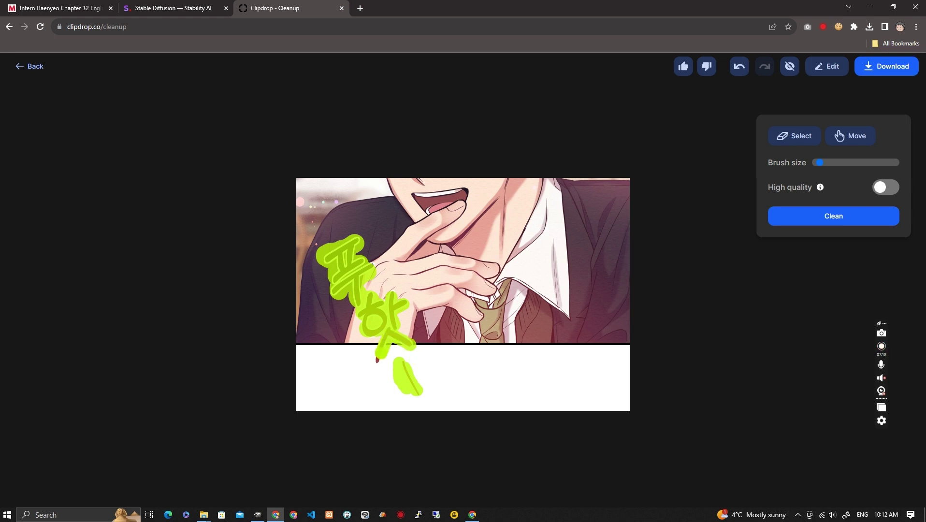
left_click(831, 219)
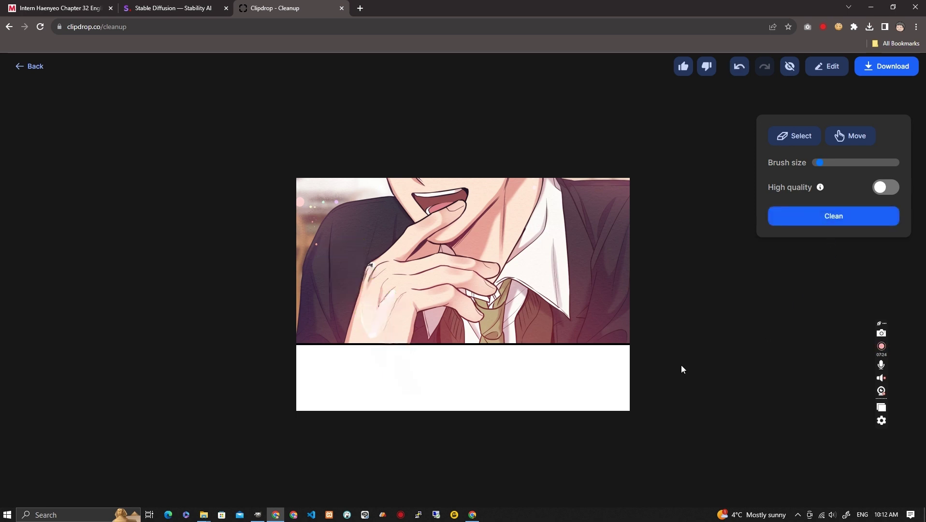
left_click(883, 76)
Add image_clipdrop-cleanup (4).png from Downloads as a new layer over 04.png.
key("alt+Tab")
key("Tab")
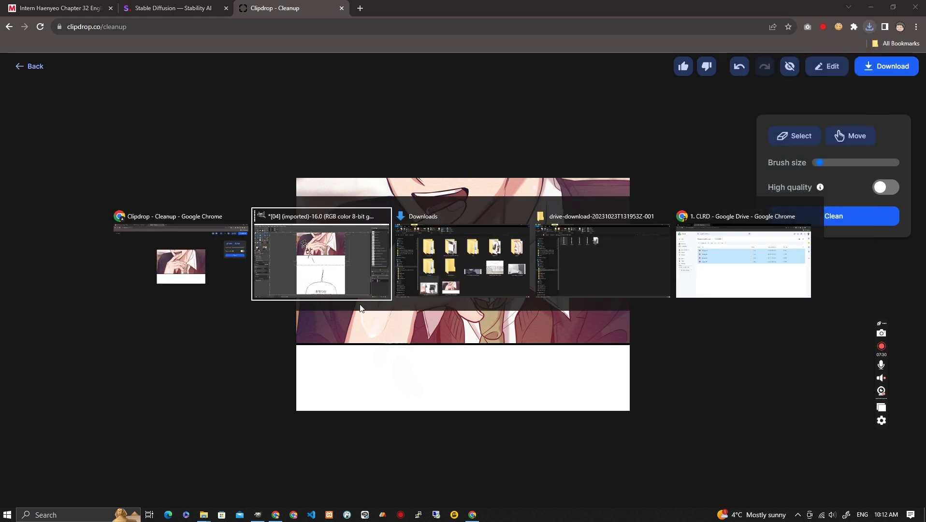
left_click_drag(381, 421, 434, 273)
key("alt+Tab")
key("alt+Tab")
key("Tab")
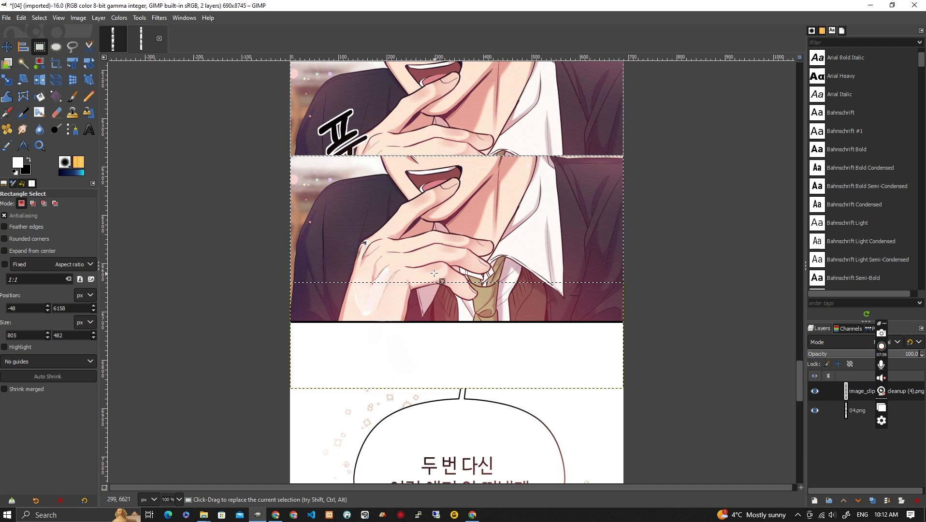
Nudge the cleaned layer upward until it aligns with the laughing boy's face and mouth.
key("m")
key("shift+Up")
key("shift+Up")
key("shift+Up")
key("shift+Up")
key("shift+Up")
key("shift+Up")
key("shift+Up")
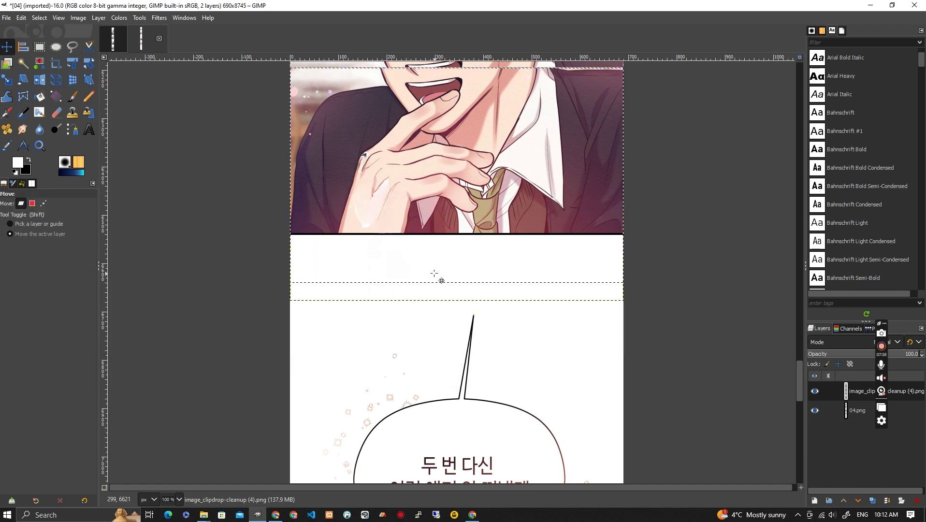
scroll(447, 221, "up", 5)
scroll(447, 221, "up", 2)
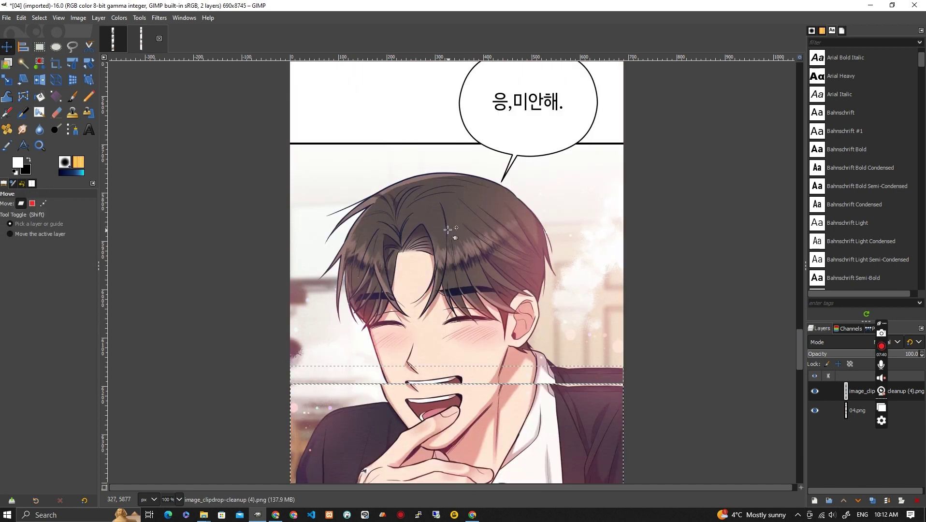
key("Up")
key("Up")
key("Up")
key("Up")
key("Up")
key("Up")
key("Up")
key("Up")
key("Up")
key("Up")
key("Up")
key("Up")
key("Up")
key("Up")
key("Up")
key("Up")
key("Up")
key("Up")
key("Up")
key("Up")
key("Up")
key("Up")
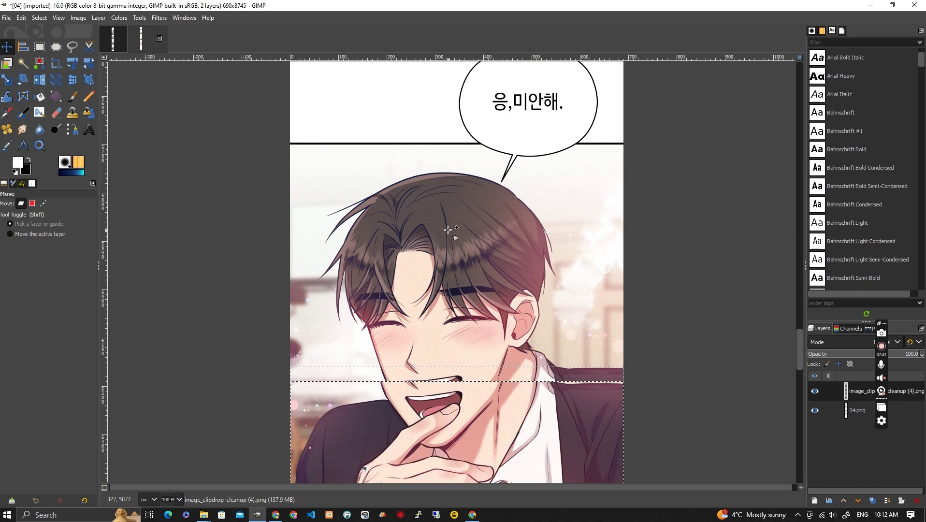
key("alt")
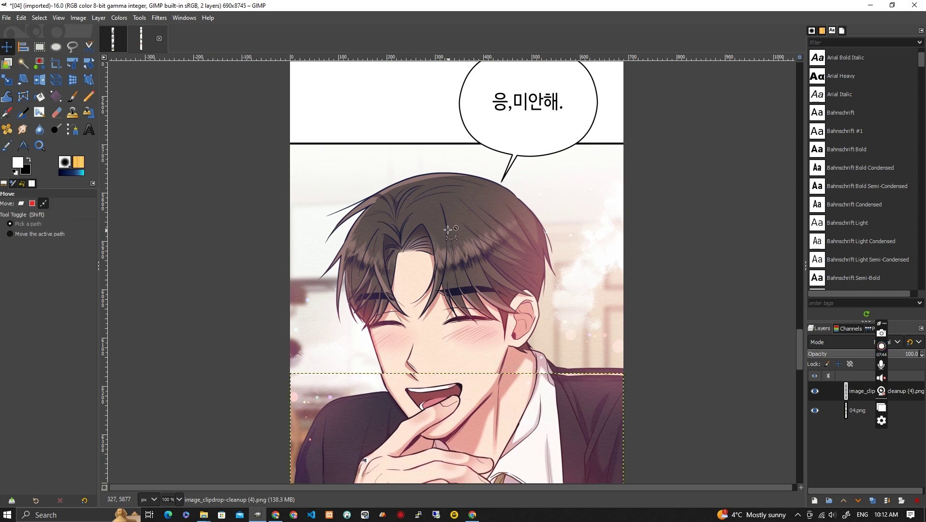
scroll(383, 385, "up", 4)
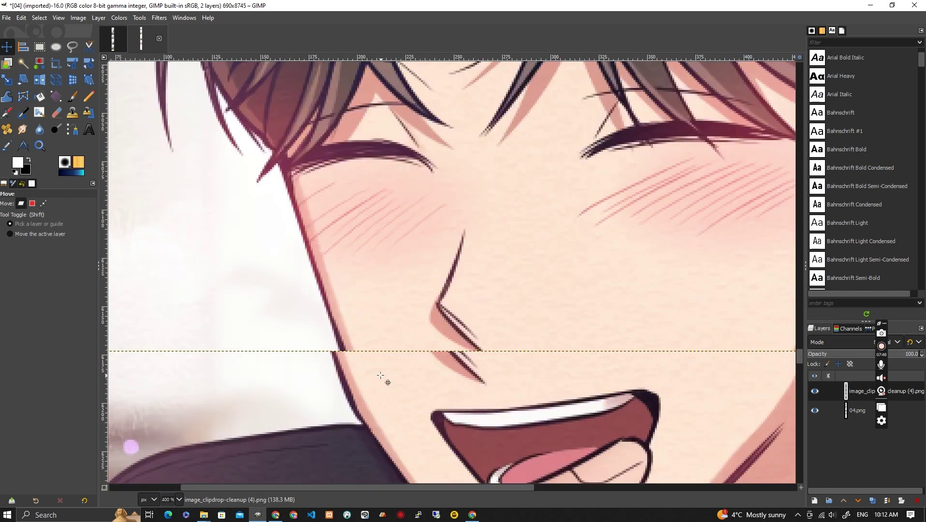
key("Up")
key("Up")
key("Up")
key("Up")
key("Up")
key("Up")
key("Up")
key("Up")
key("Up")
key("Up")
key("Up")
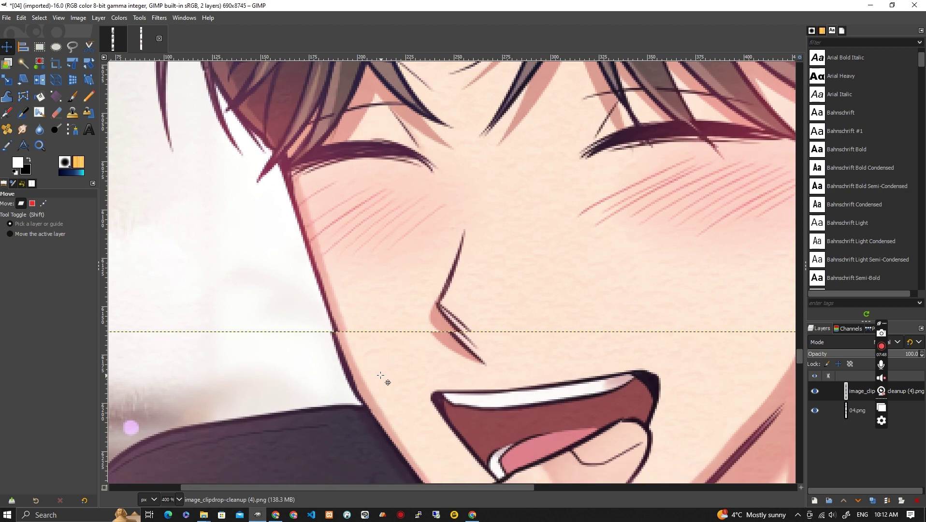
key("Up")
key("Up")
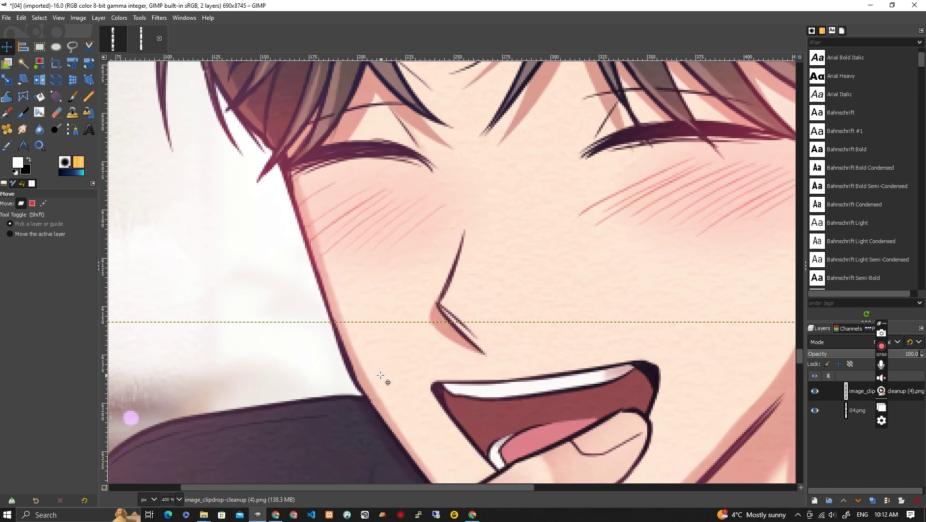
scroll(380, 375, "down", 3, "ctrl")
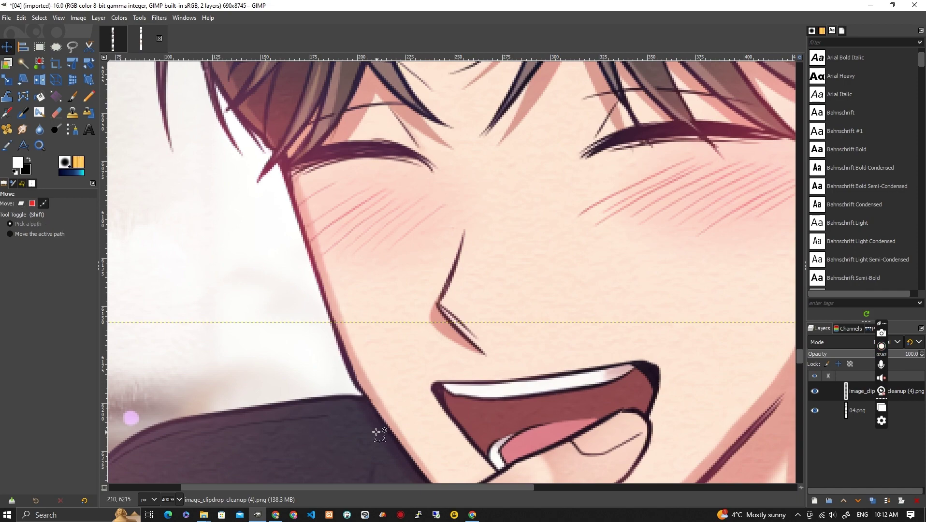
scroll(367, 435, "down", 3)
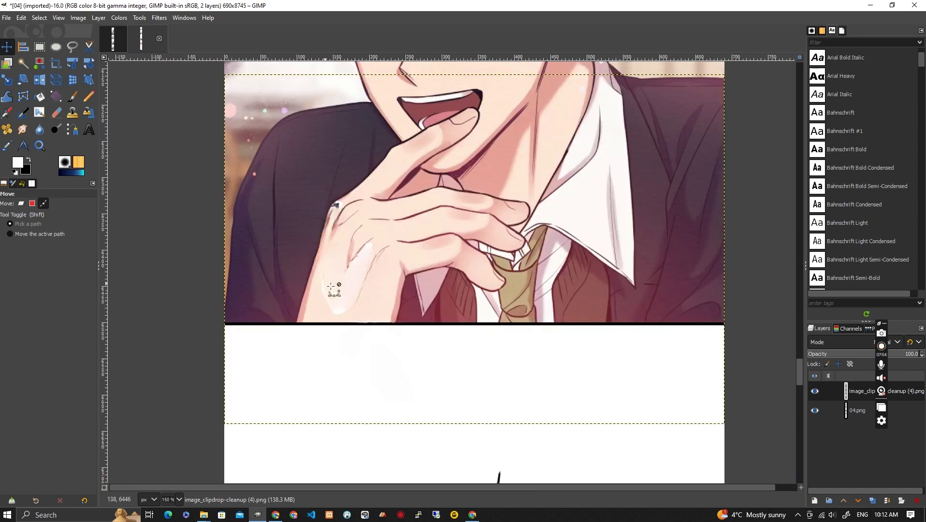
Clone nearby skin over the white streak and grey smear on the boy's hand, then view at 100%.
scroll(332, 286, "up", 3, "ctrl")
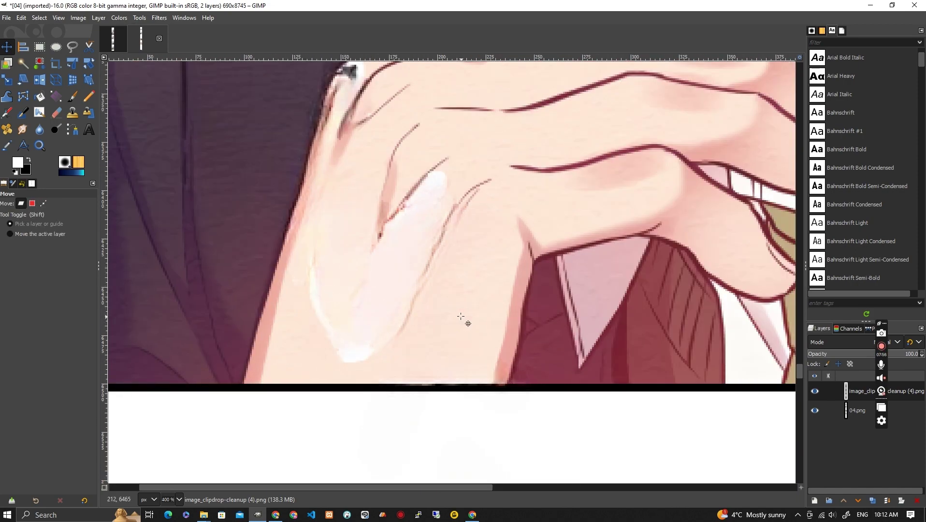
key("c")
left_click(460, 316, "ctrl")
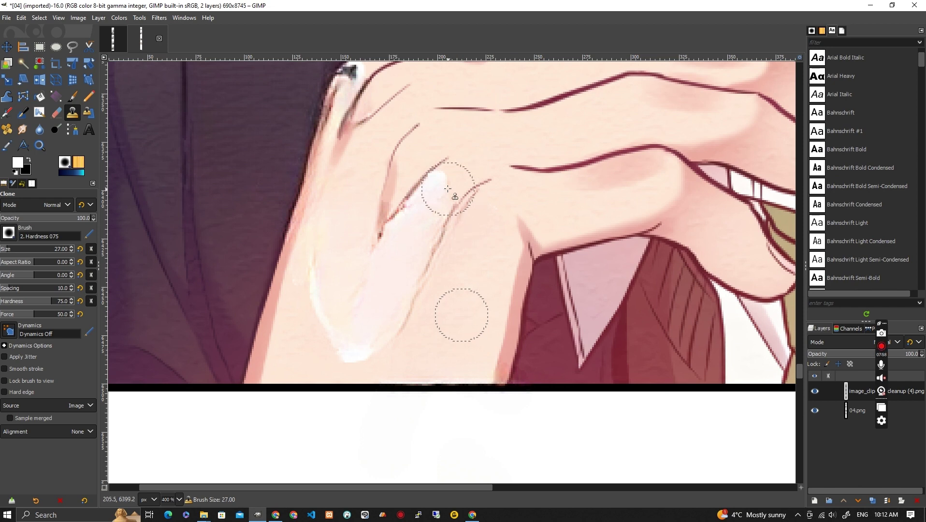
mouse_move(438, 190)
left_mouse_down()
mouse_move(388, 270)
mouse_move(391, 306)
mouse_move(370, 331)
mouse_move(400, 358)
mouse_move(351, 353)
mouse_move(321, 305)
mouse_move(319, 273)
mouse_move(372, 337)
left_mouse_up()
left_click(333, 295, "ctrl")
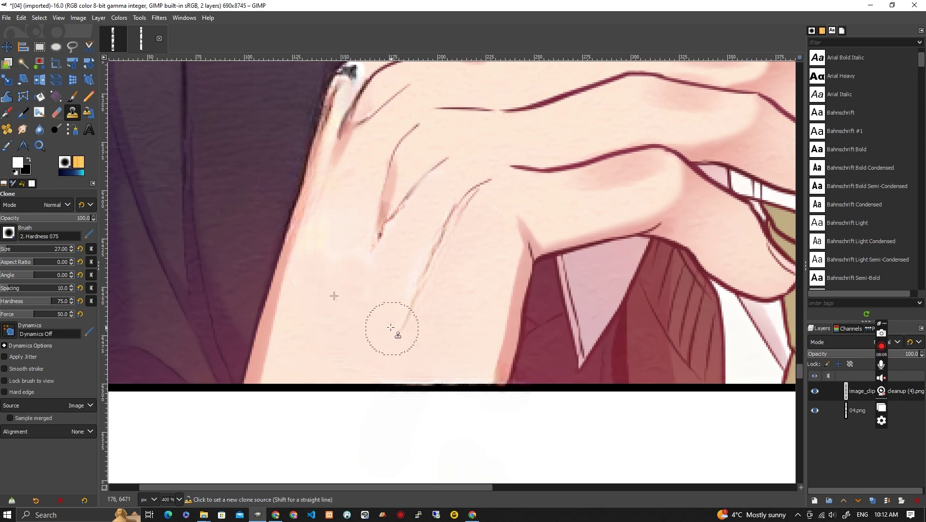
key("1")
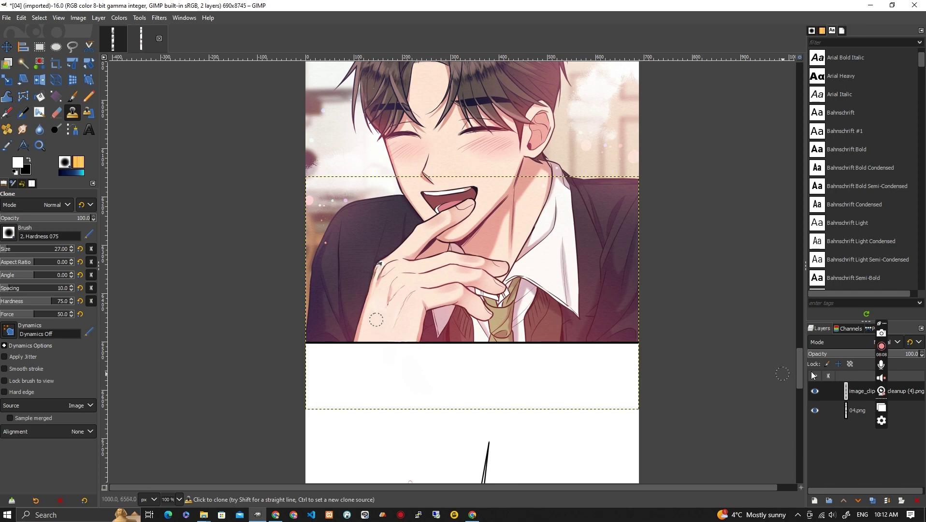